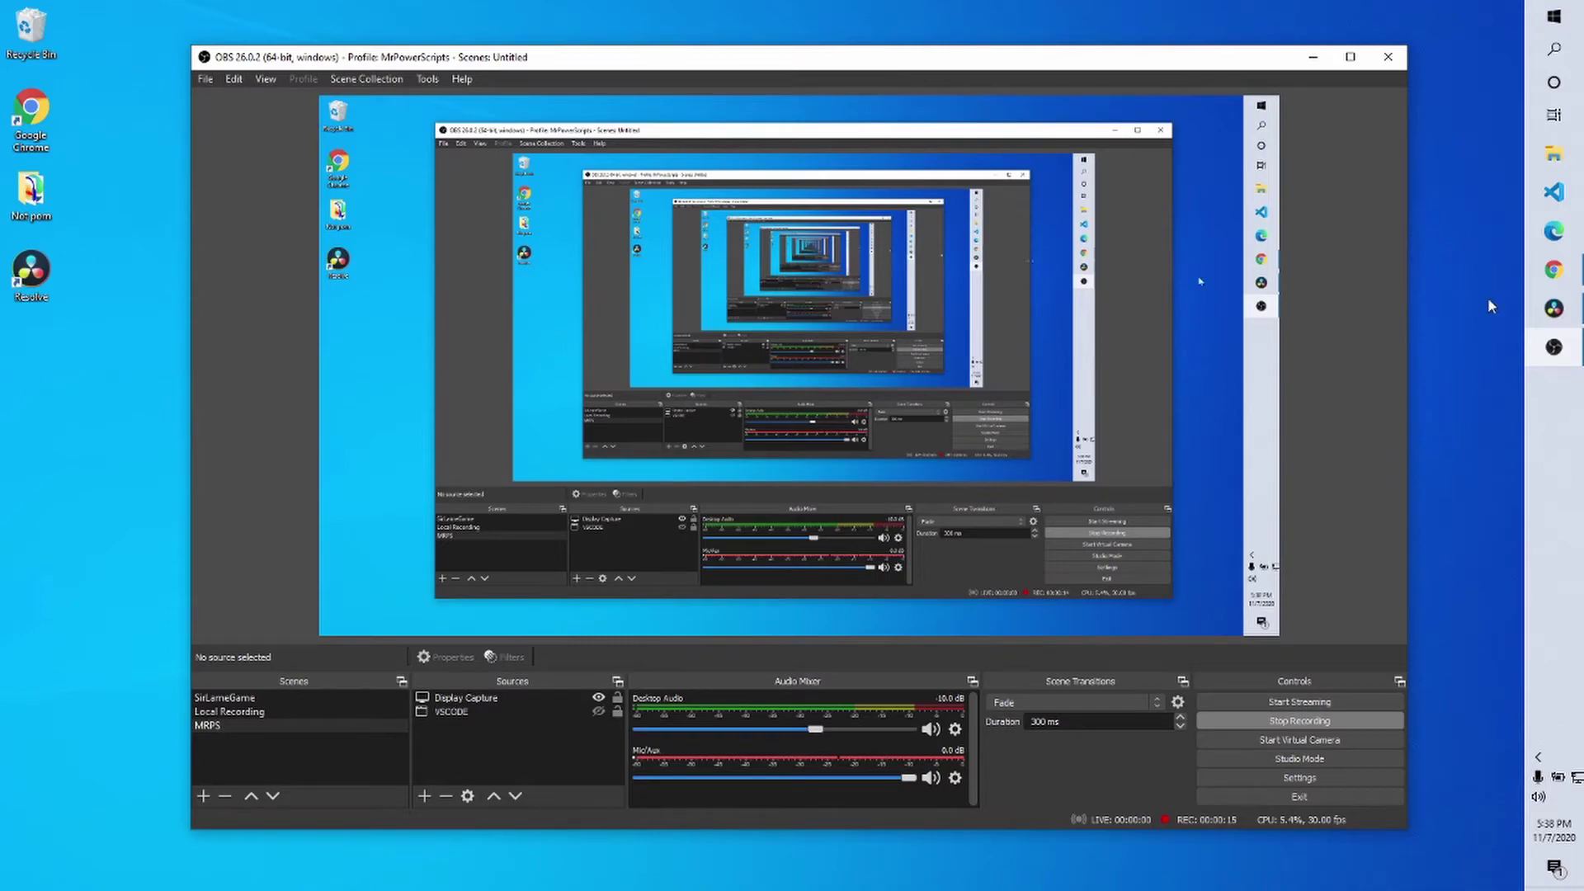
# Place the date-named recording from the Media Pool onto a new Timeline 1.
pyautogui.click(1537, 313)
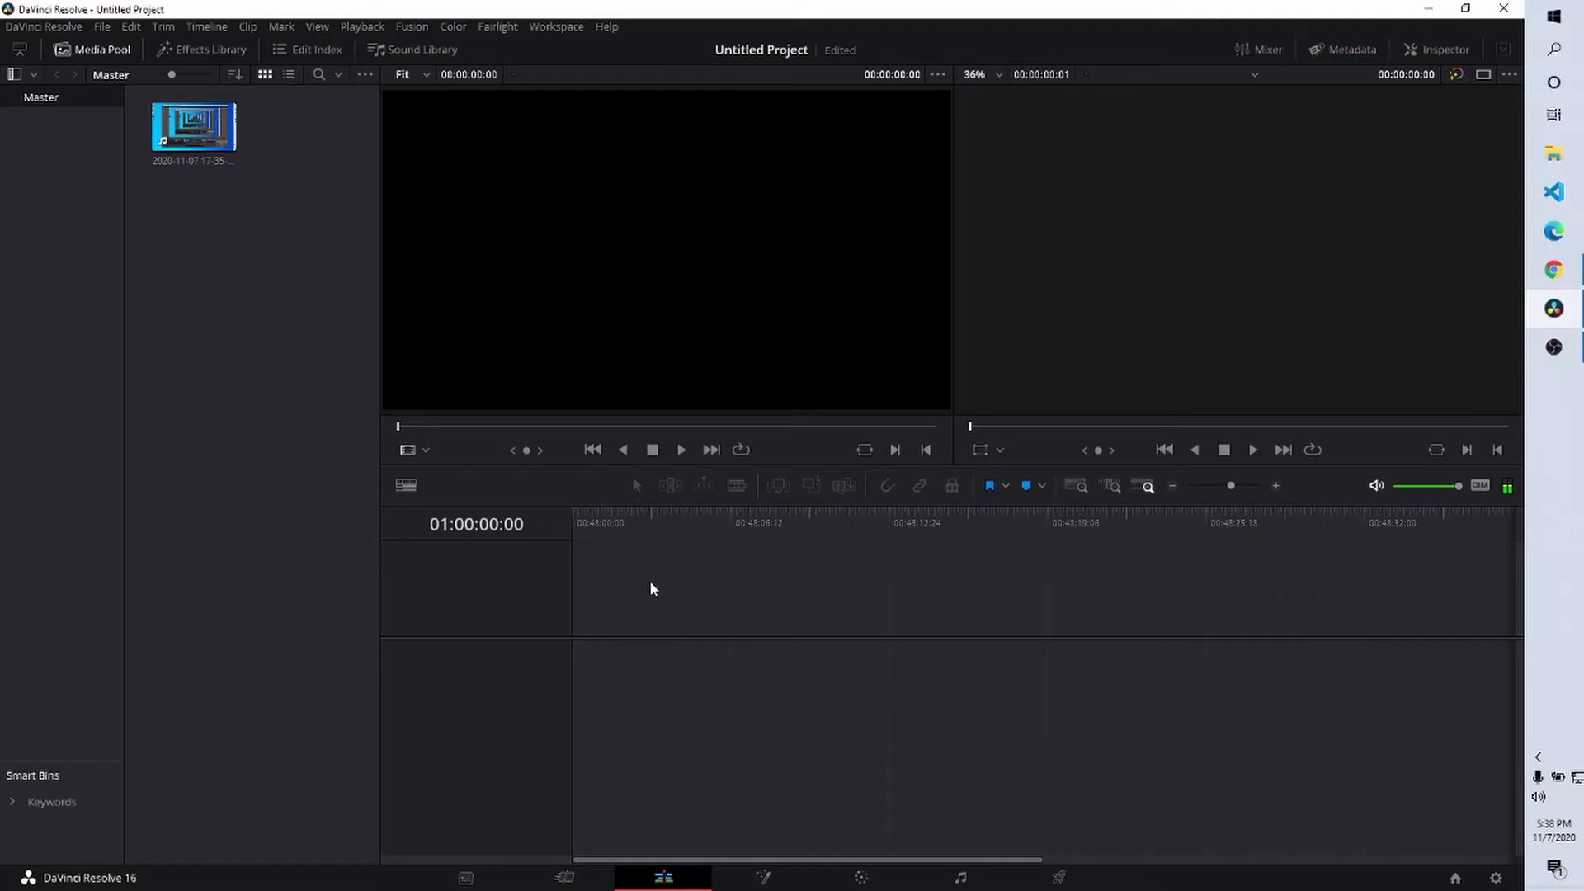
pyautogui.click(179, 130)
pyautogui.moveTo(179, 130); pyautogui.dragTo(568, 701)
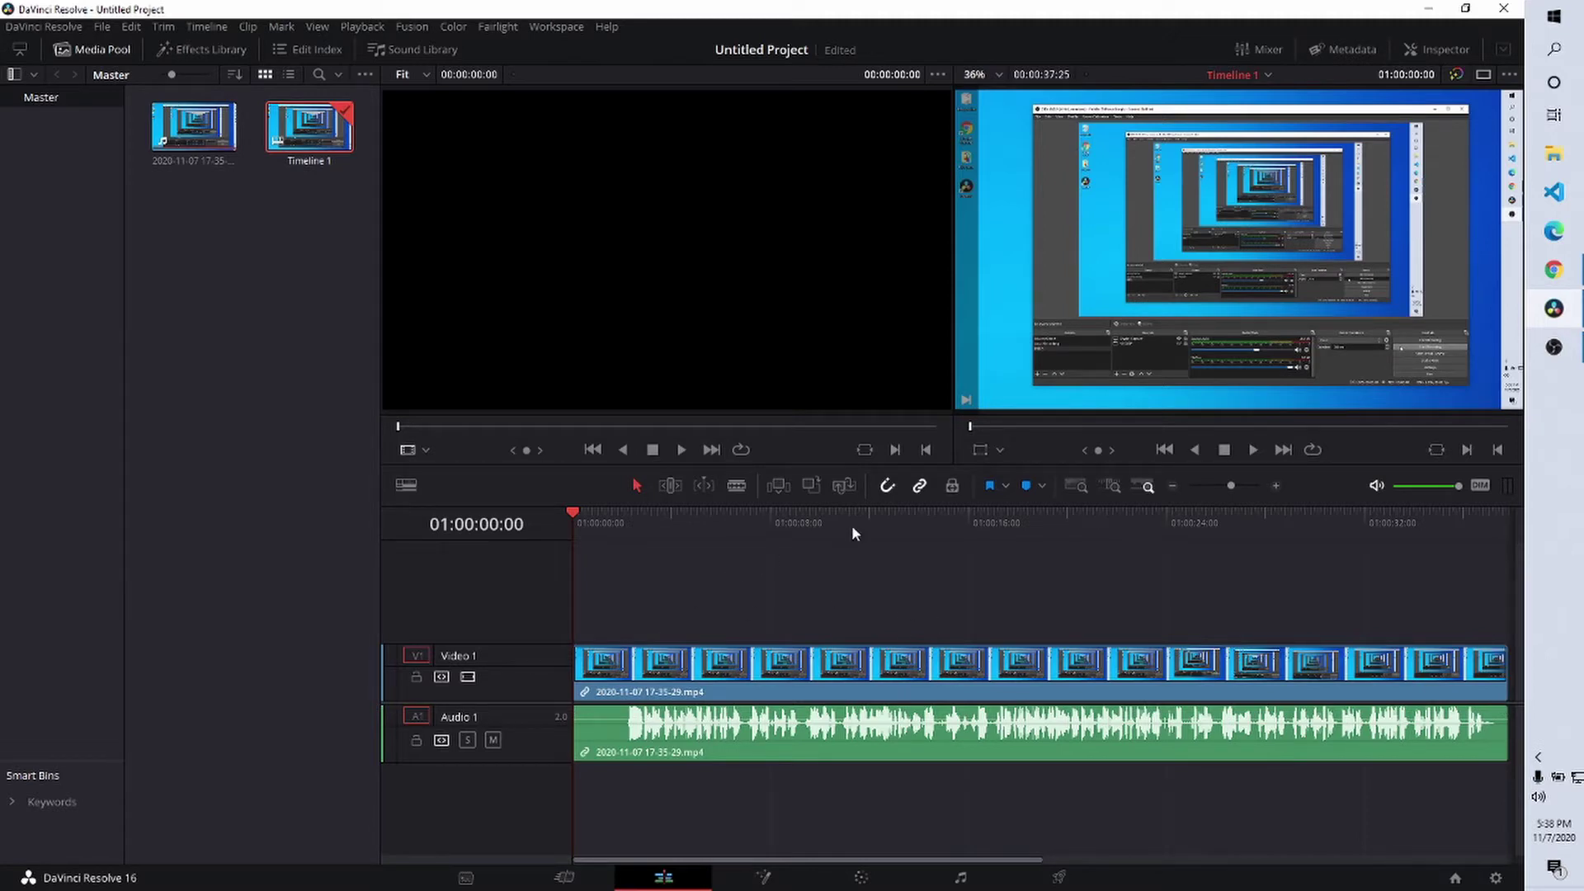
# Preview the timeline, then park the playhead at 01:00:02:03, just before the audio starts.
pyautogui.press('space')
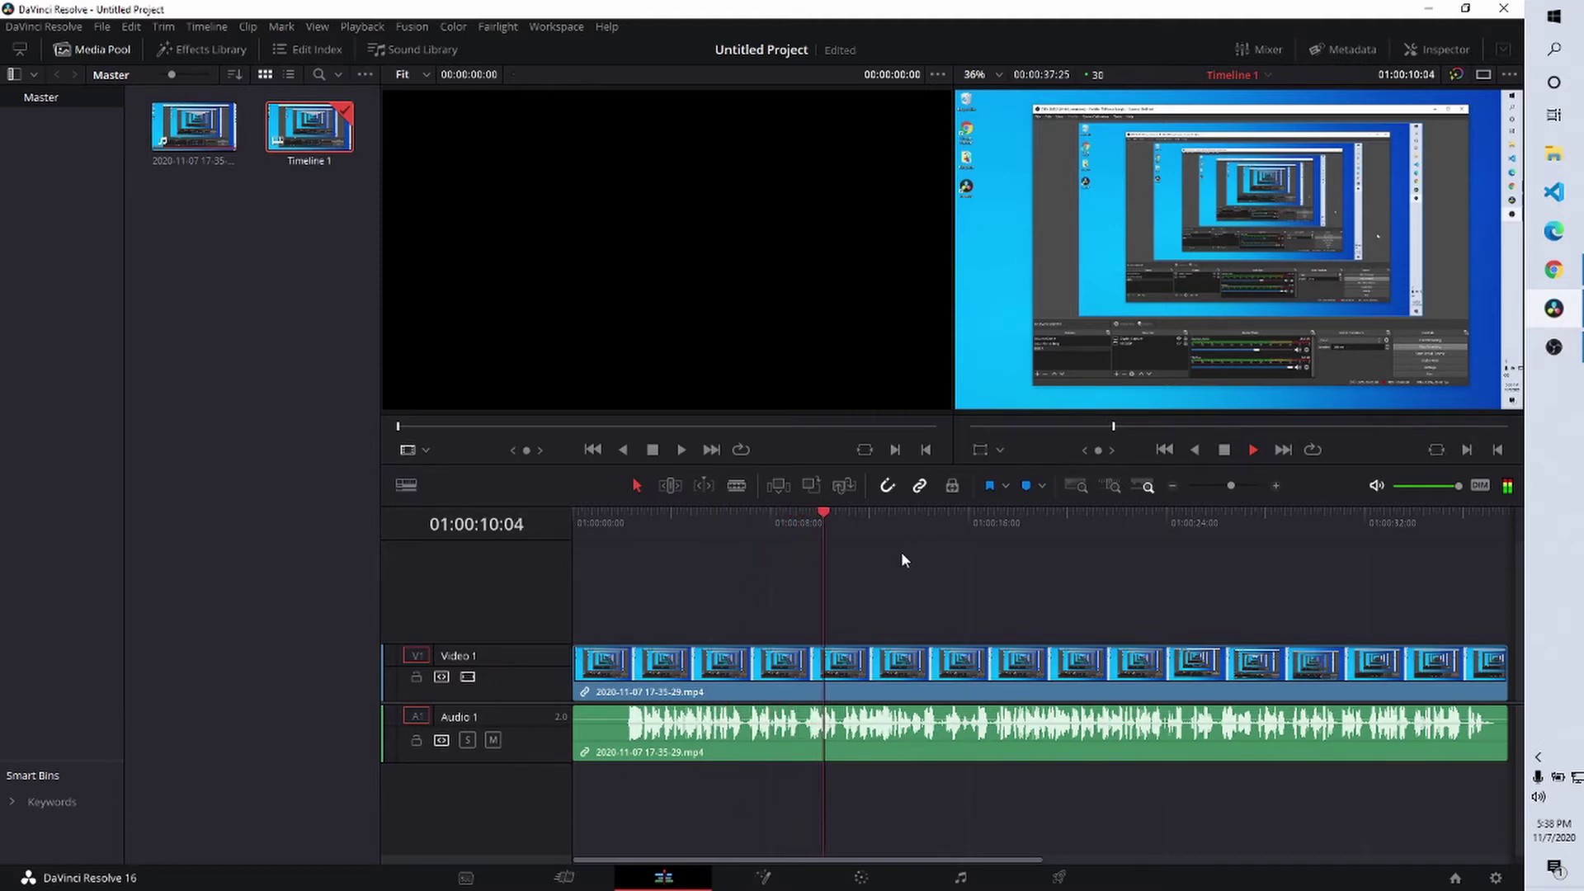
pyautogui.press('space')
pyautogui.moveTo(627, 520); pyautogui.dragTo(624, 520)
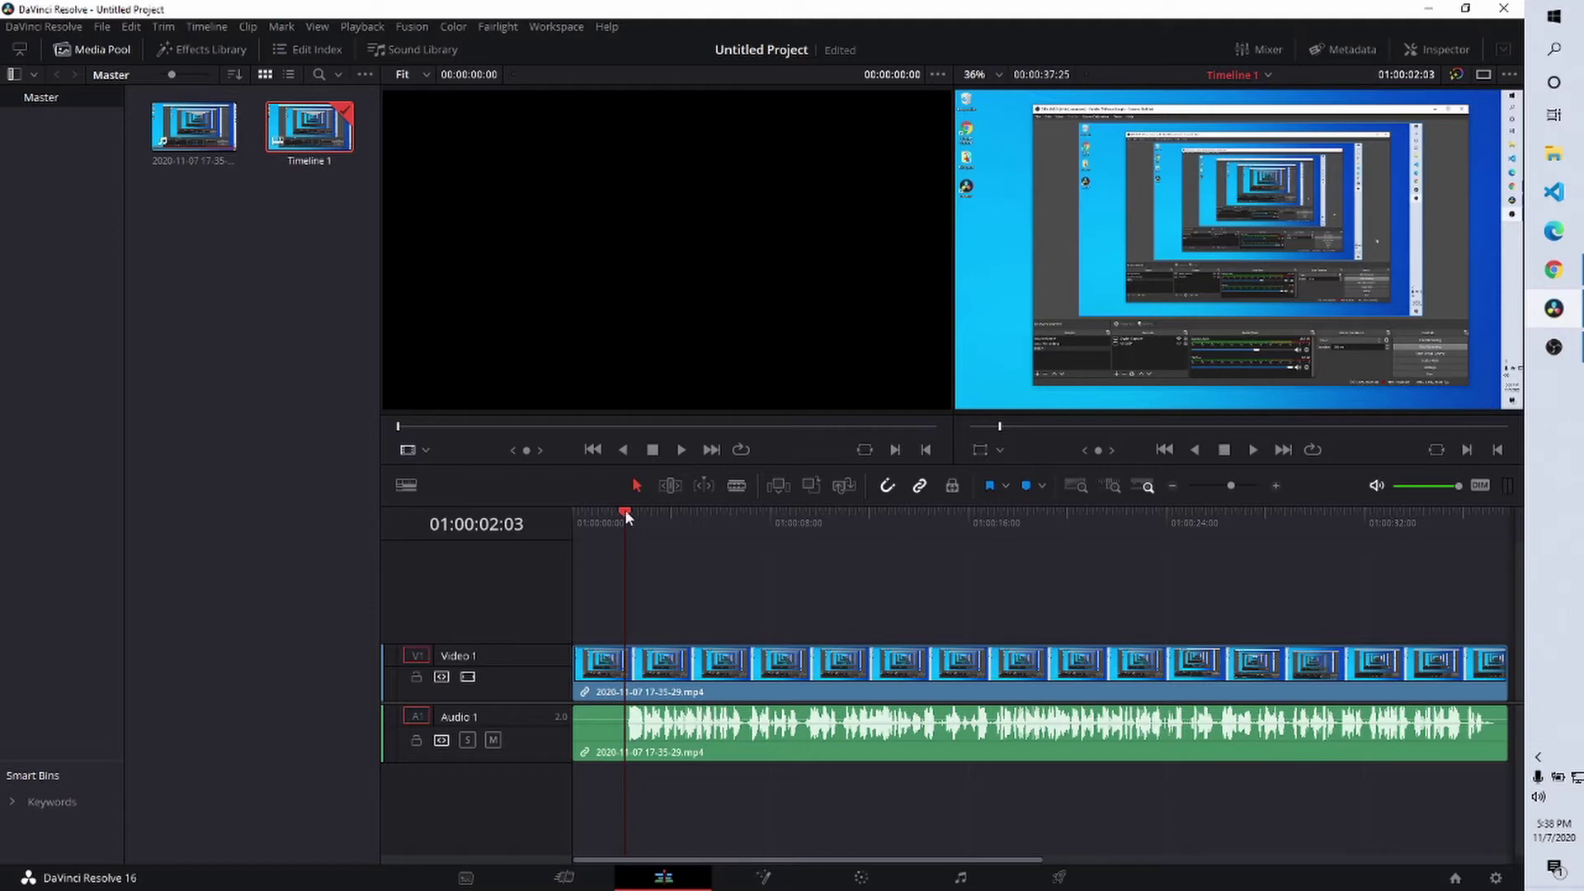
# Split the clip at 01:00:02:03 and ripple-delete the silent two-second opening piece.
pyautogui.hotkey('ctrl', 'b')
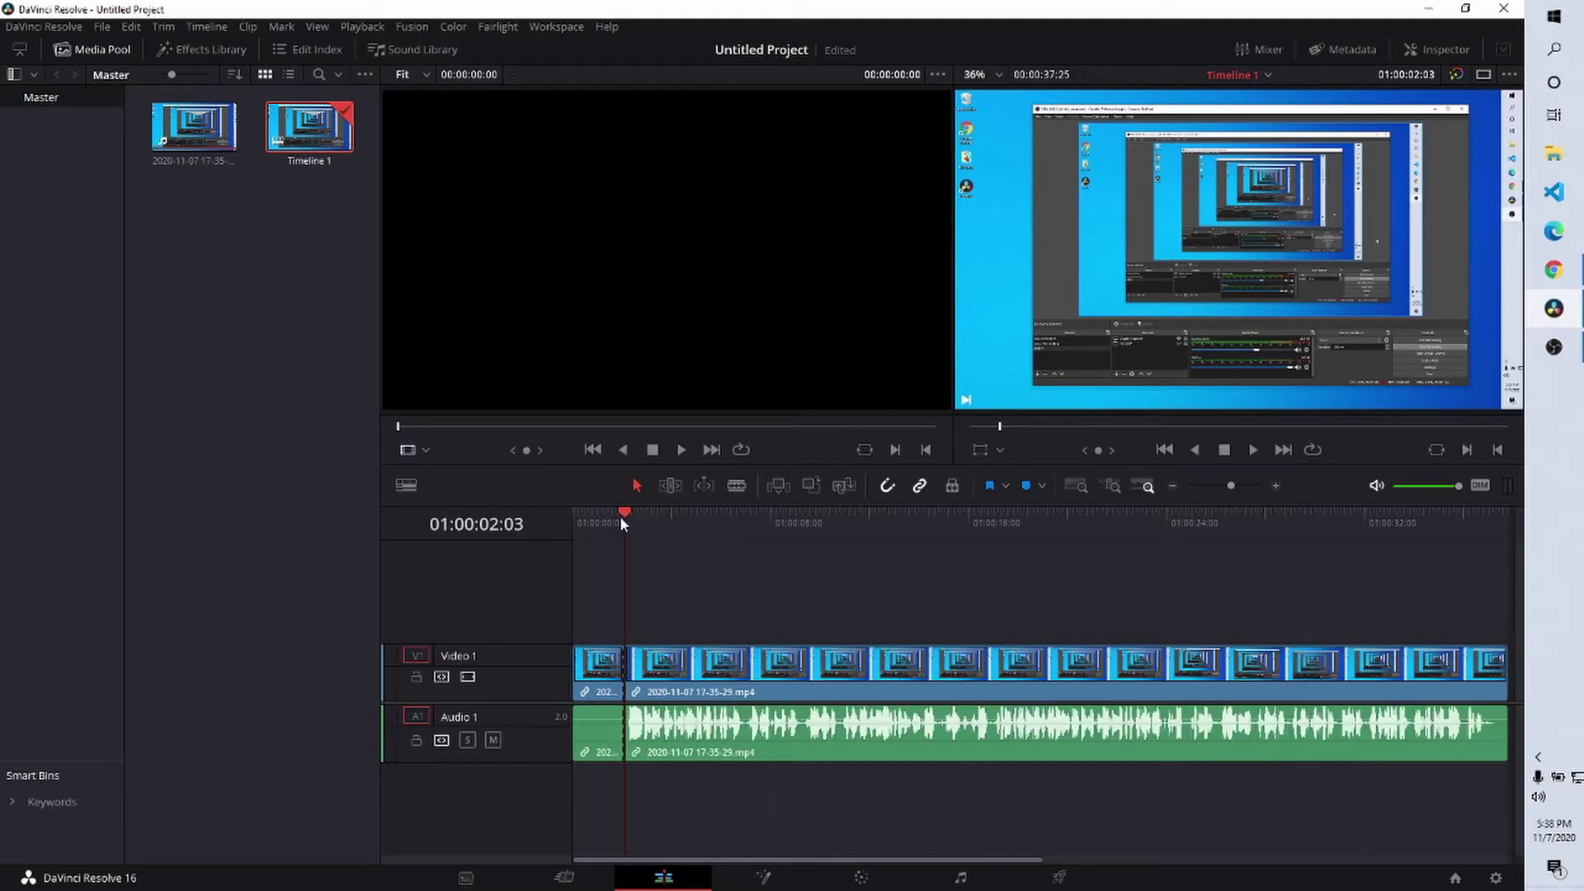
pyautogui.moveTo(625, 517)
pyautogui.mouseDown()
pyautogui.moveTo(675, 518)
pyautogui.moveTo(626, 520)
pyautogui.mouseUp()
pyautogui.click(601, 728)
pyautogui.press('Delete')
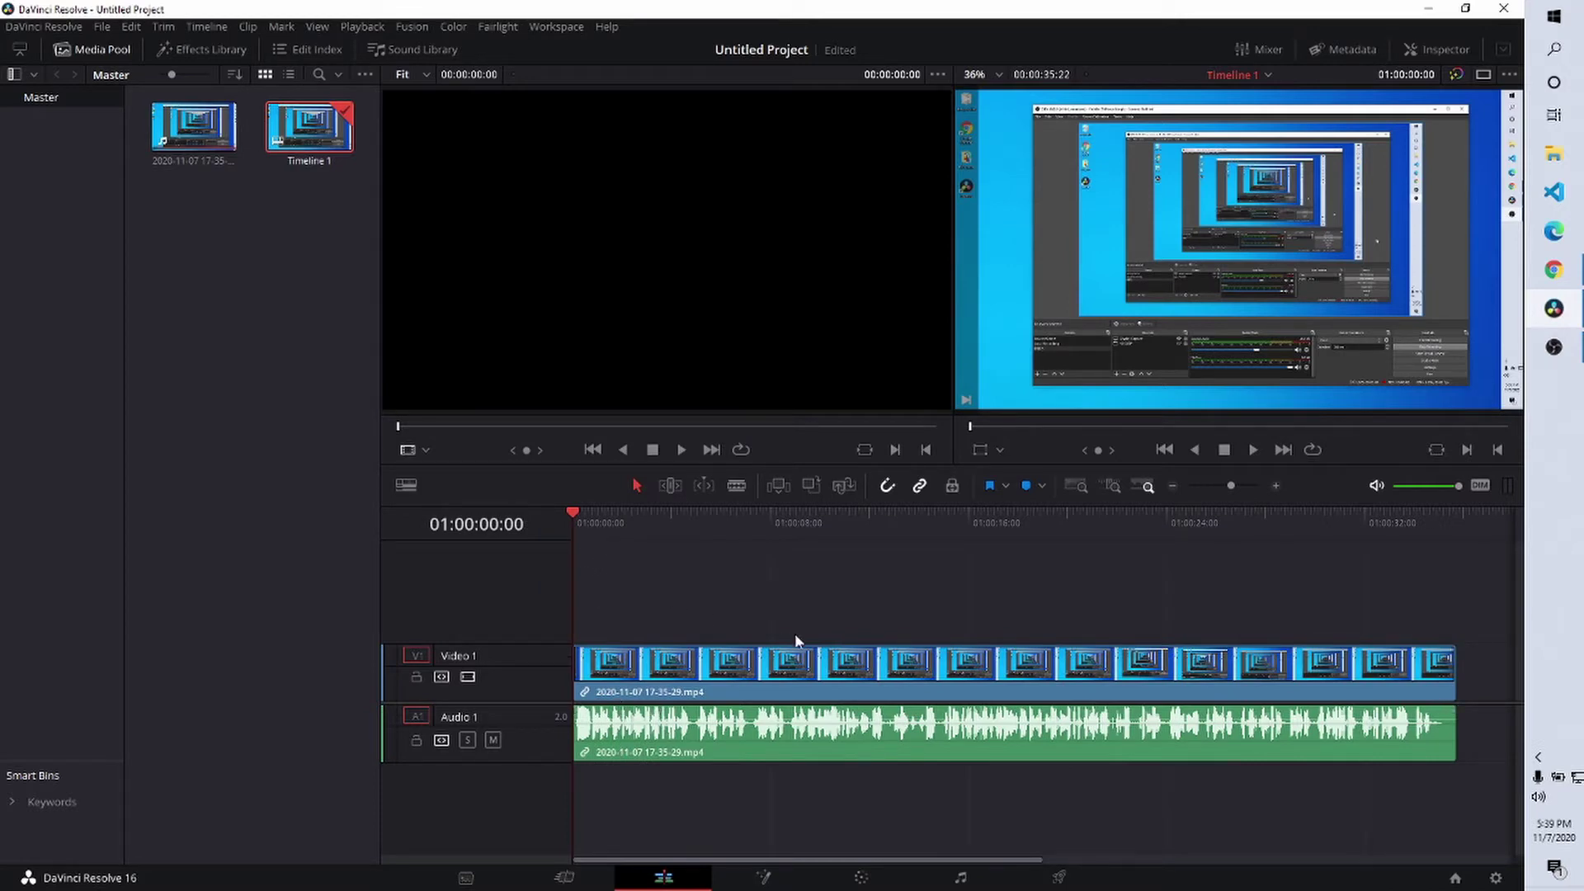
# Preview the trimmed timeline, then delete the trailing piece after 01:00:34:29.
pyautogui.press('space')
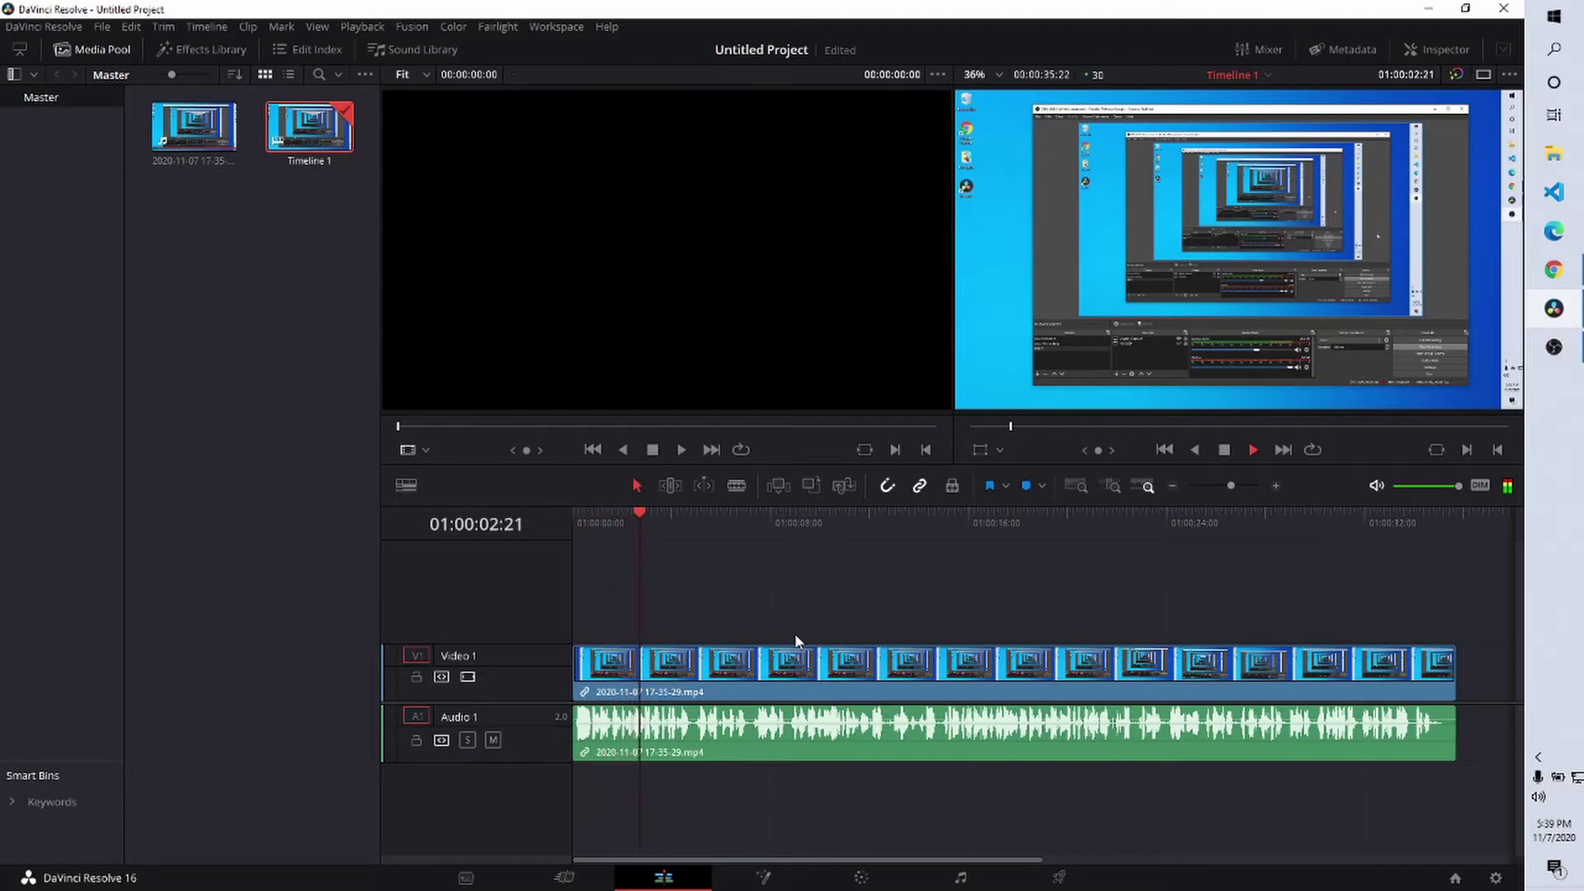
pyautogui.press('space')
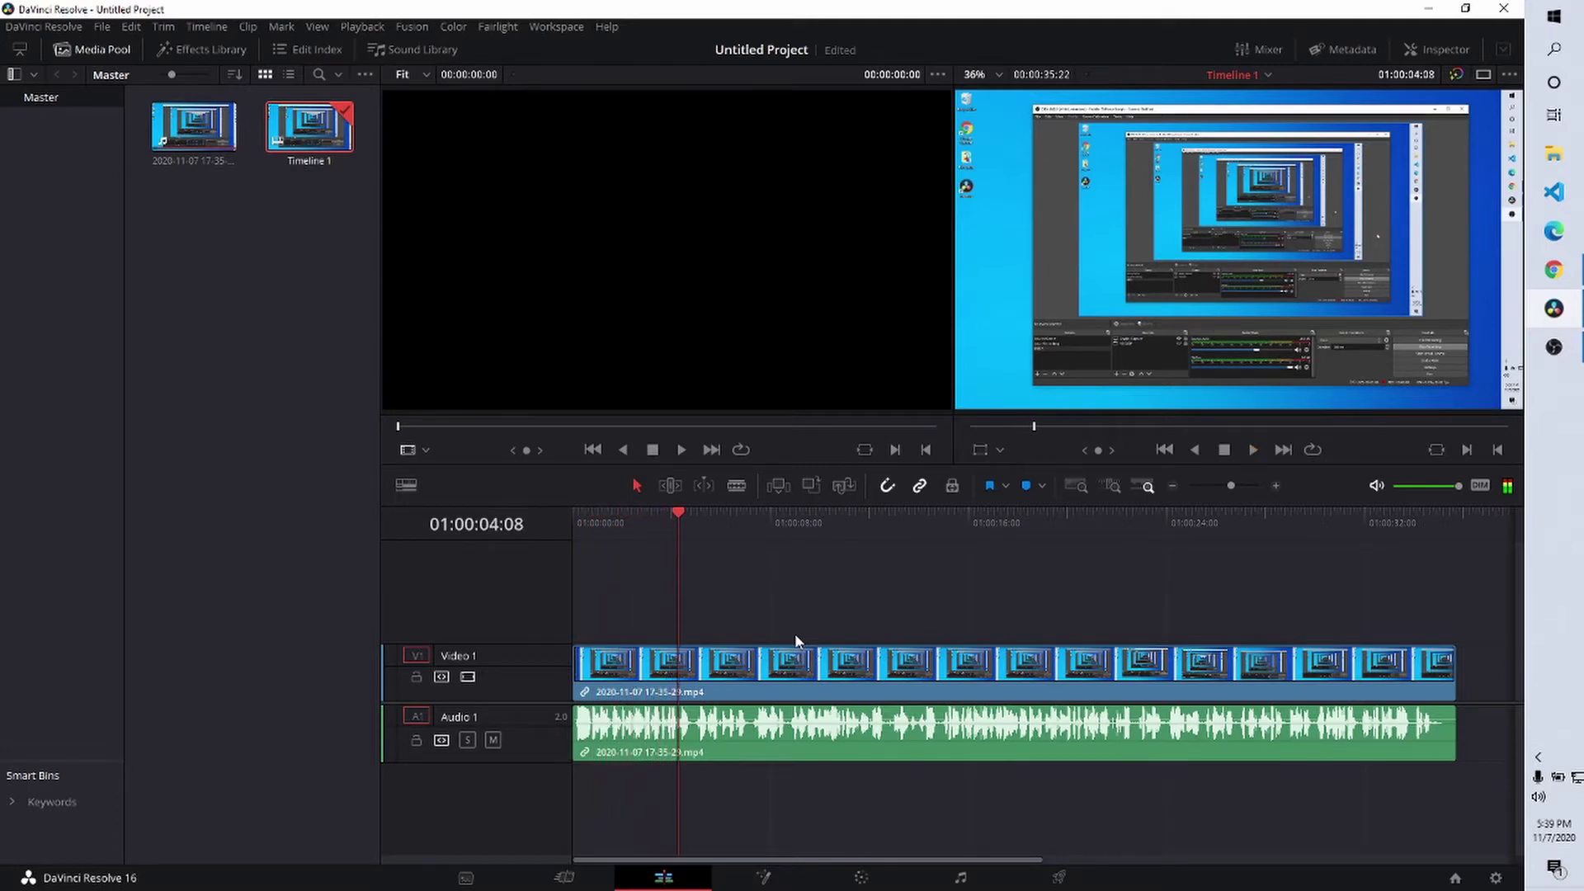
pyautogui.click(1437, 532)
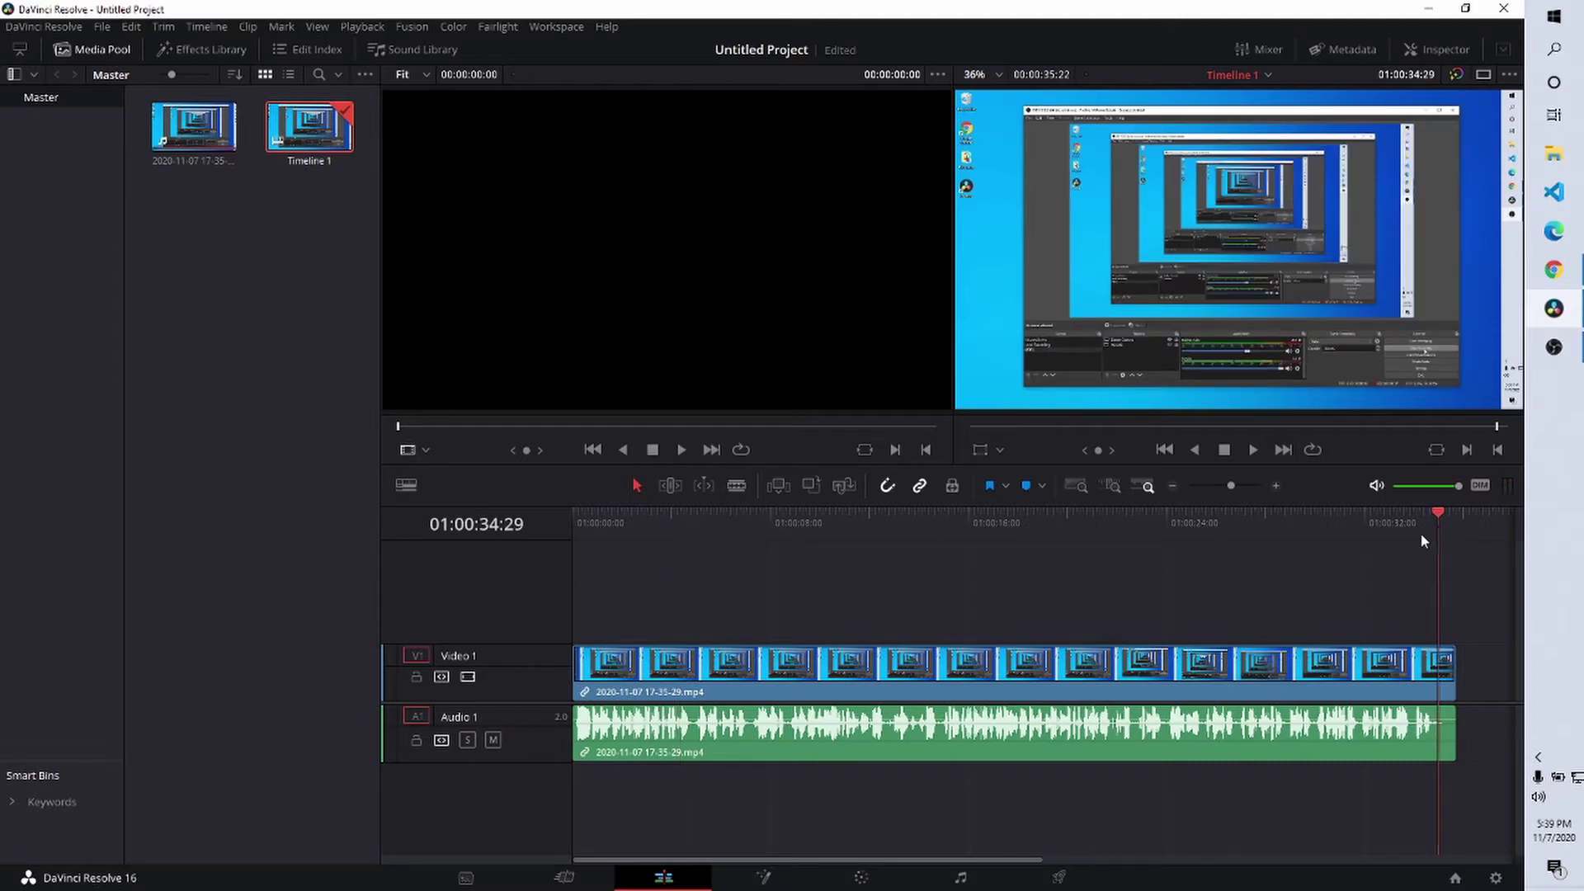
pyautogui.click(1448, 695)
pyautogui.press('Delete')
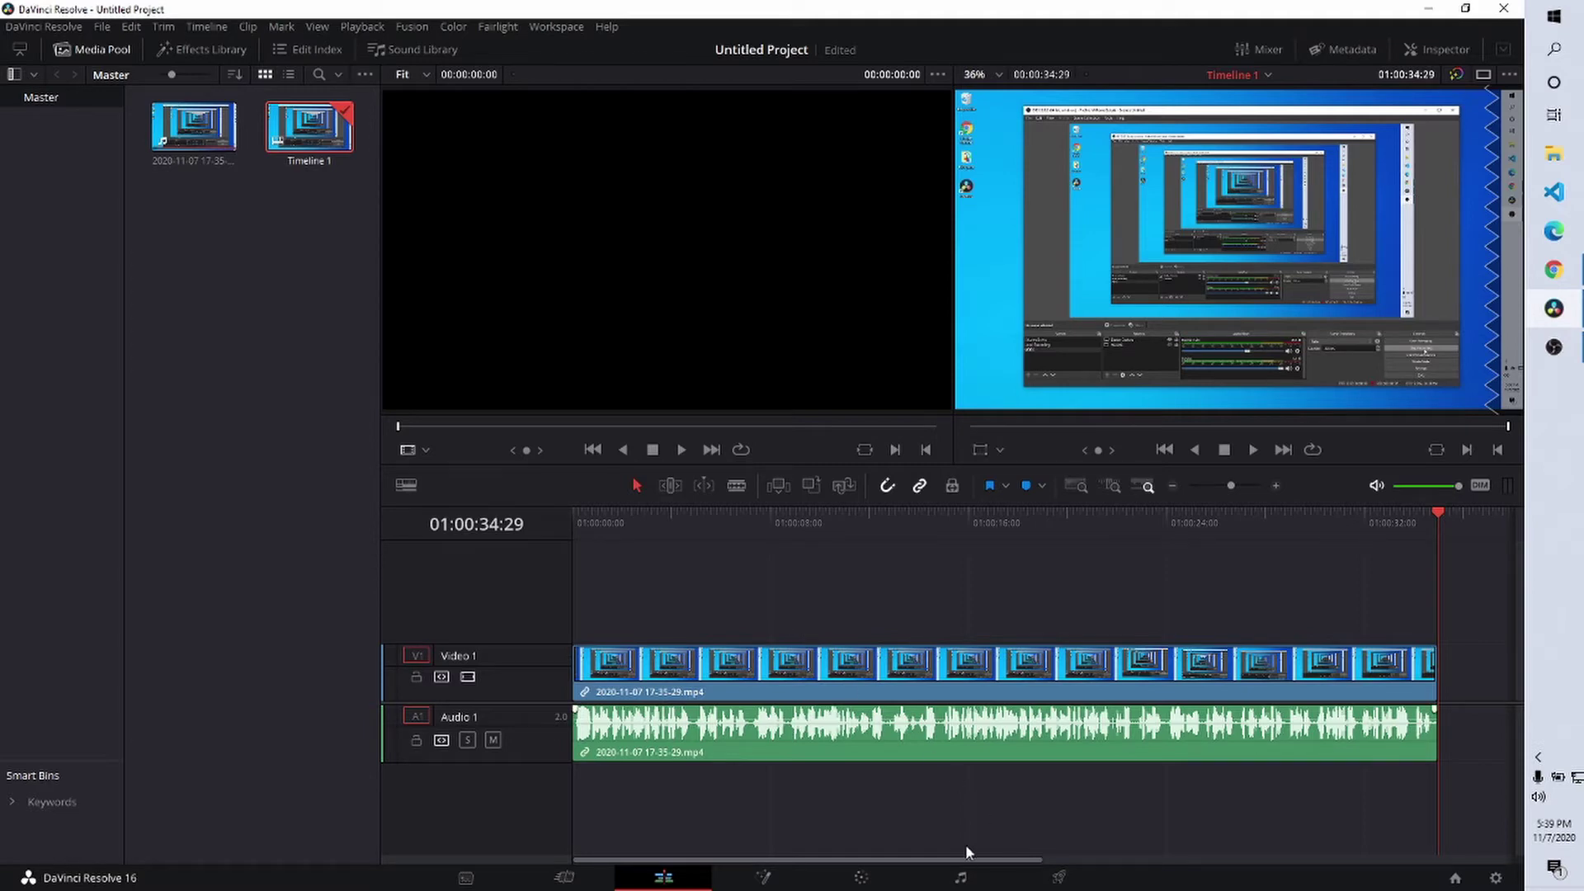
# Apply the YouTube 1080p render preset with output file 'youtubevideo' saved to the Desktop.
pyautogui.click(1057, 878)
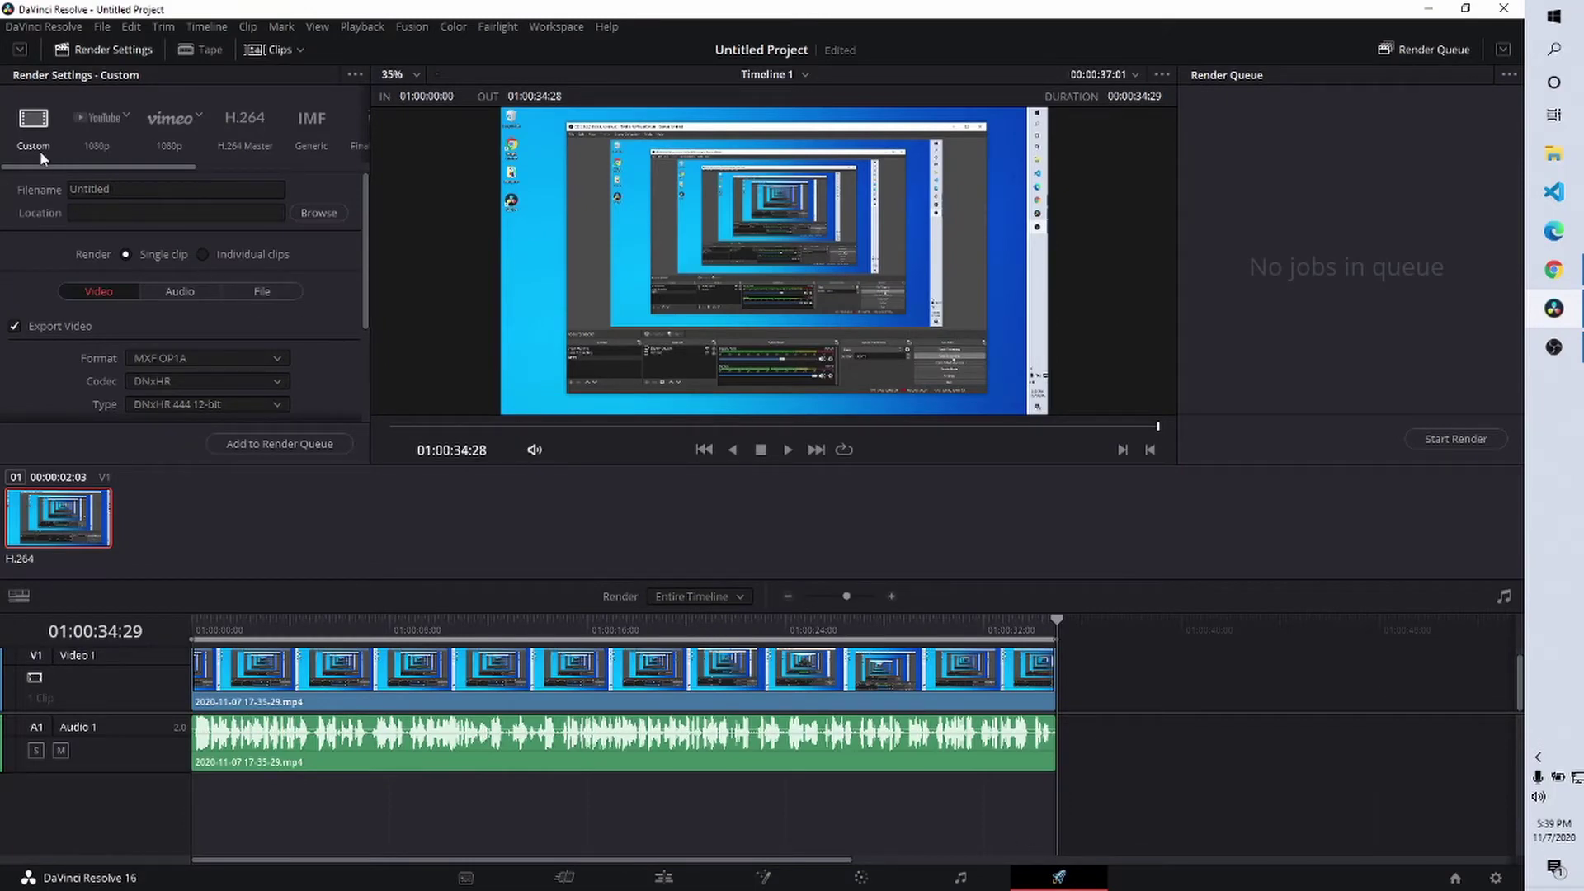
pyautogui.click(95, 117)
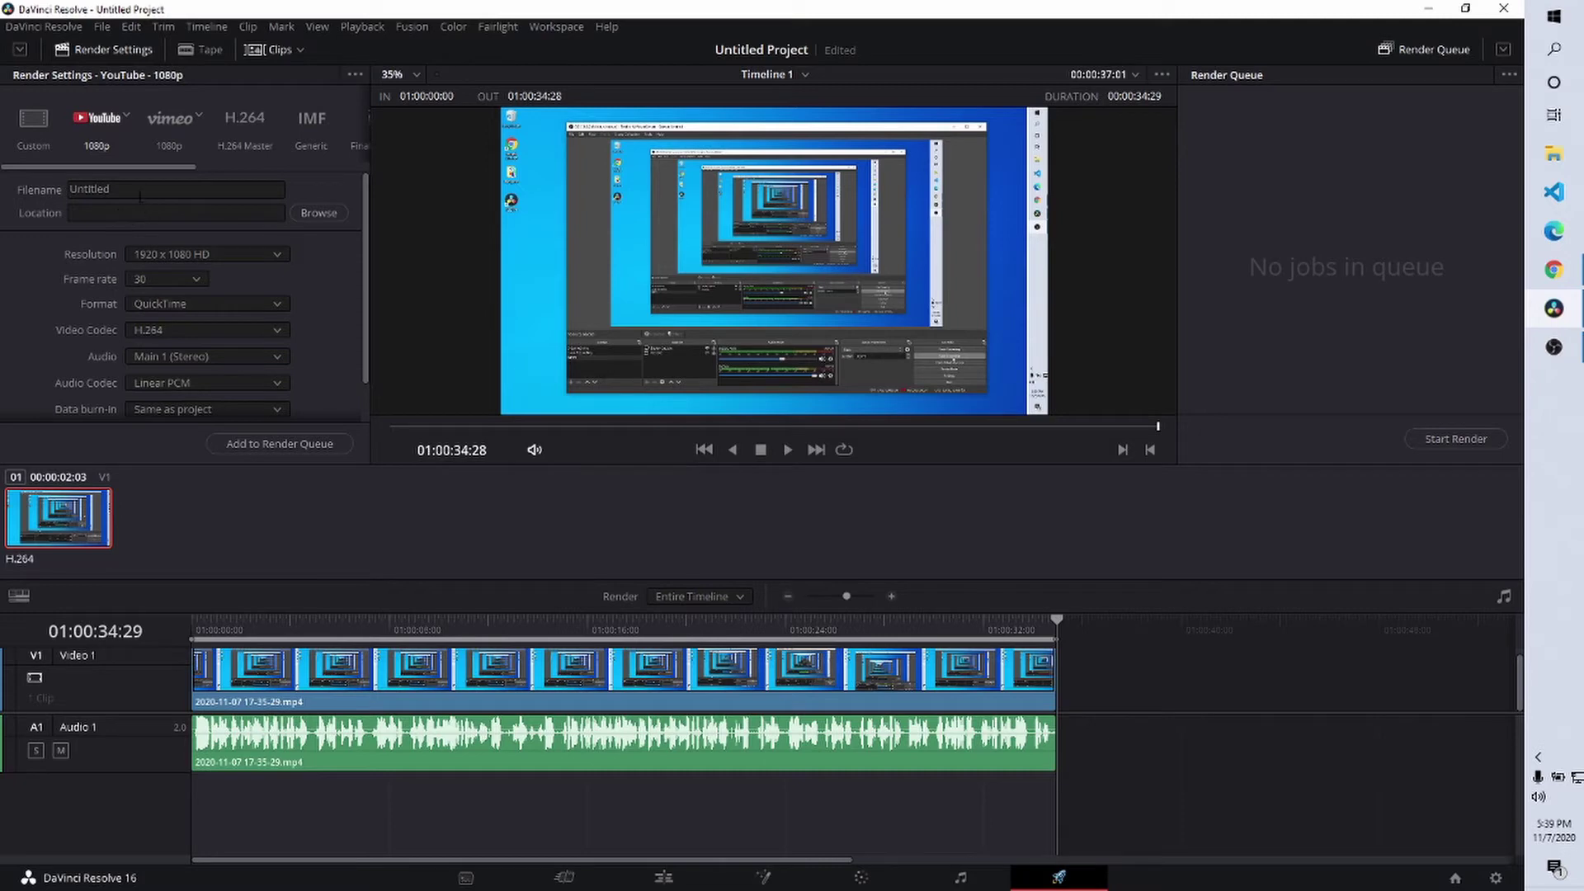
pyautogui.moveTo(140, 196); pyautogui.dragTo(47, 157)
pyautogui.write('youtubevideo')
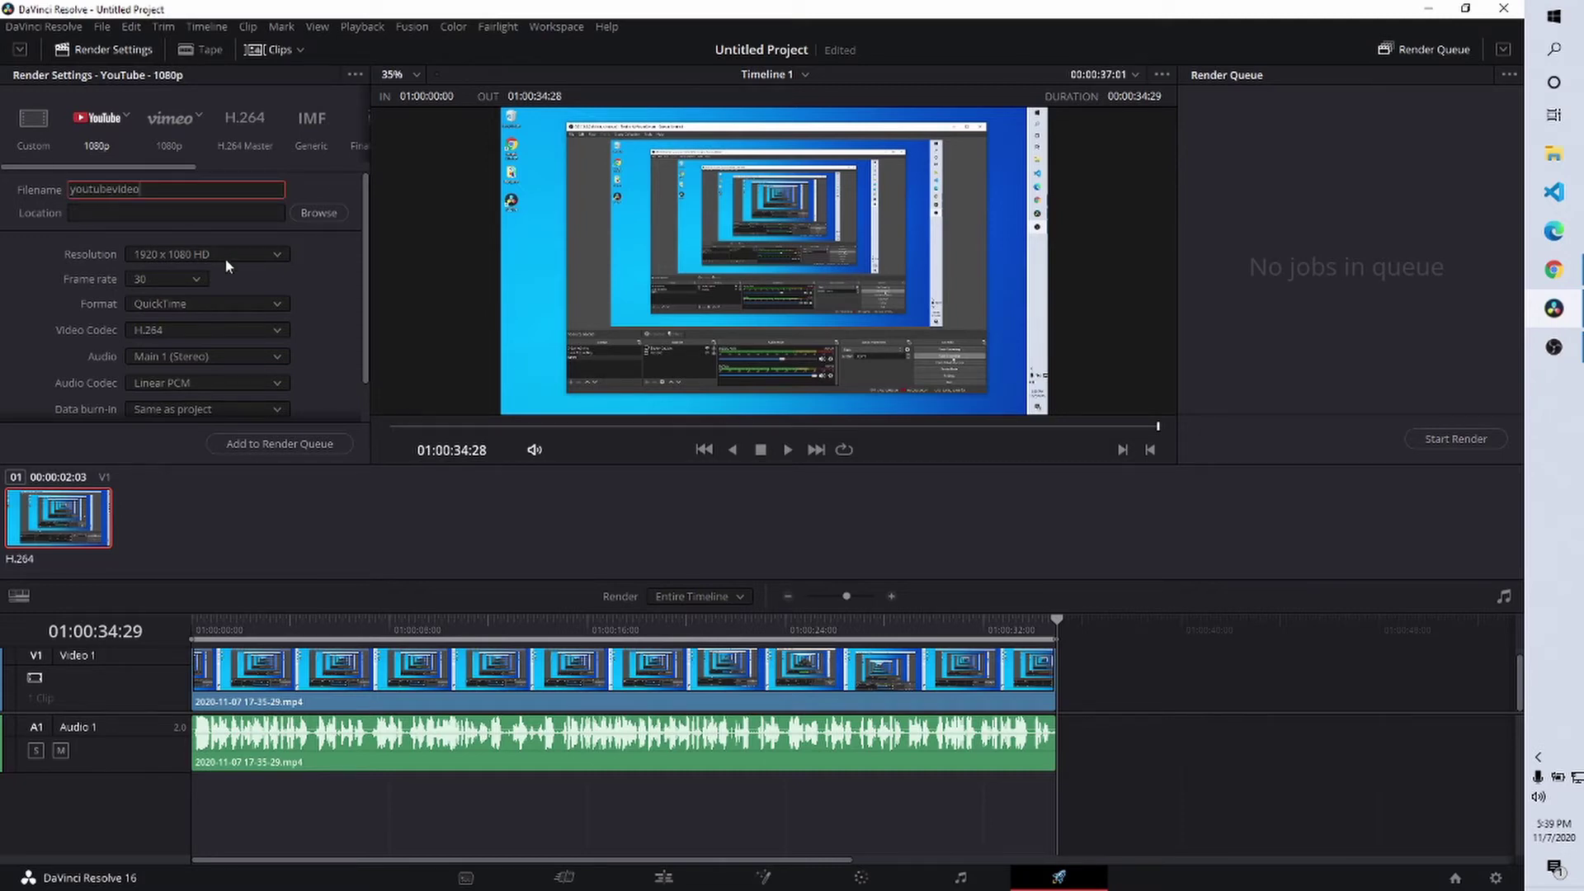
pyautogui.click(320, 214)
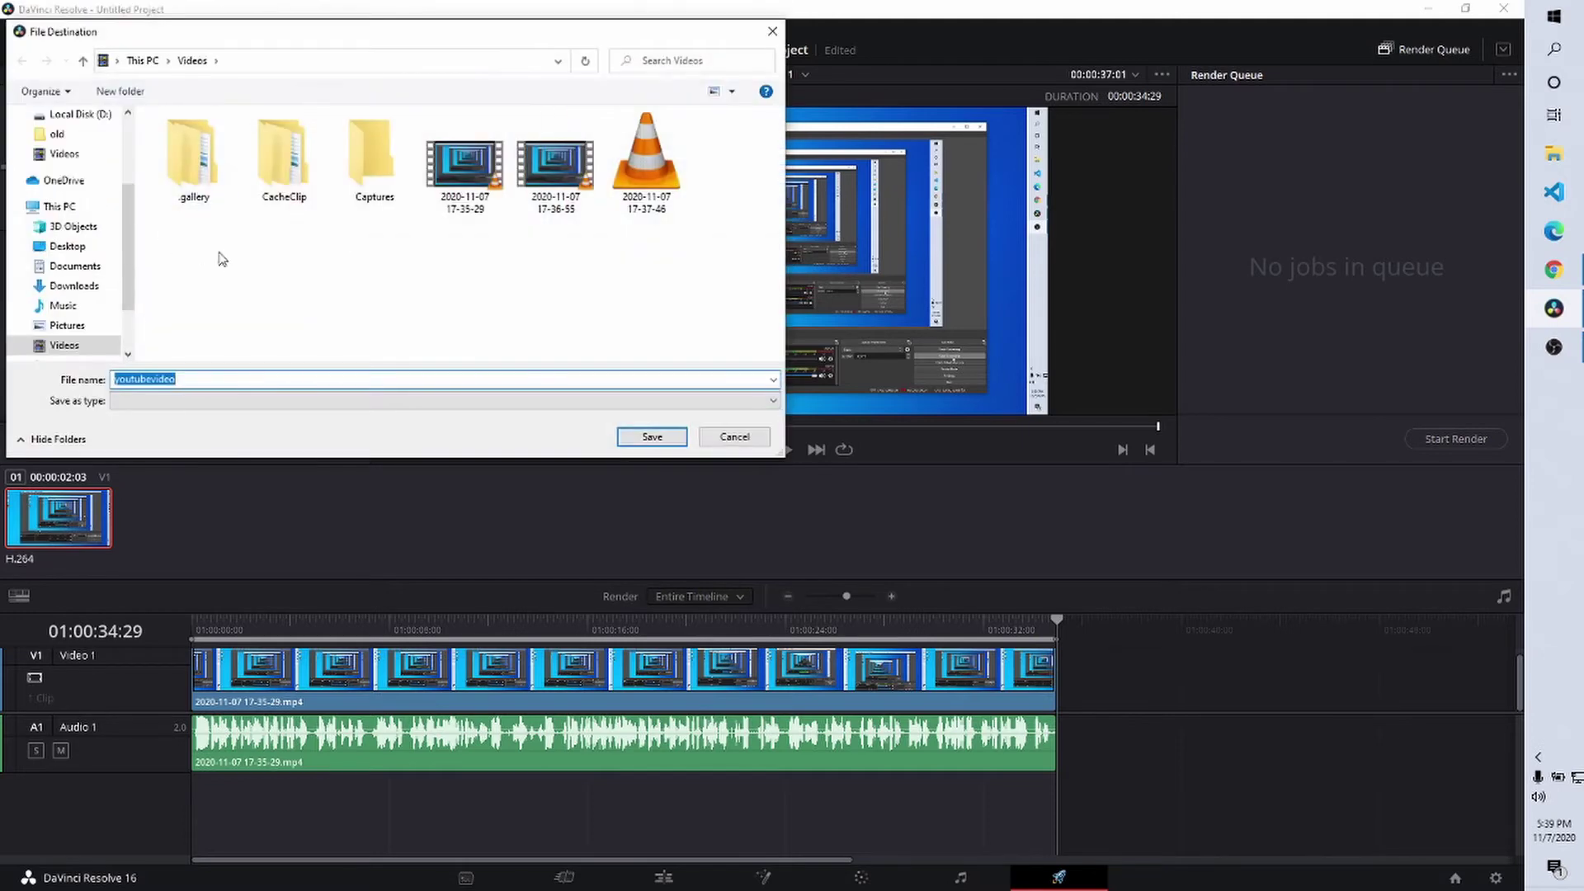
pyautogui.click(82, 249)
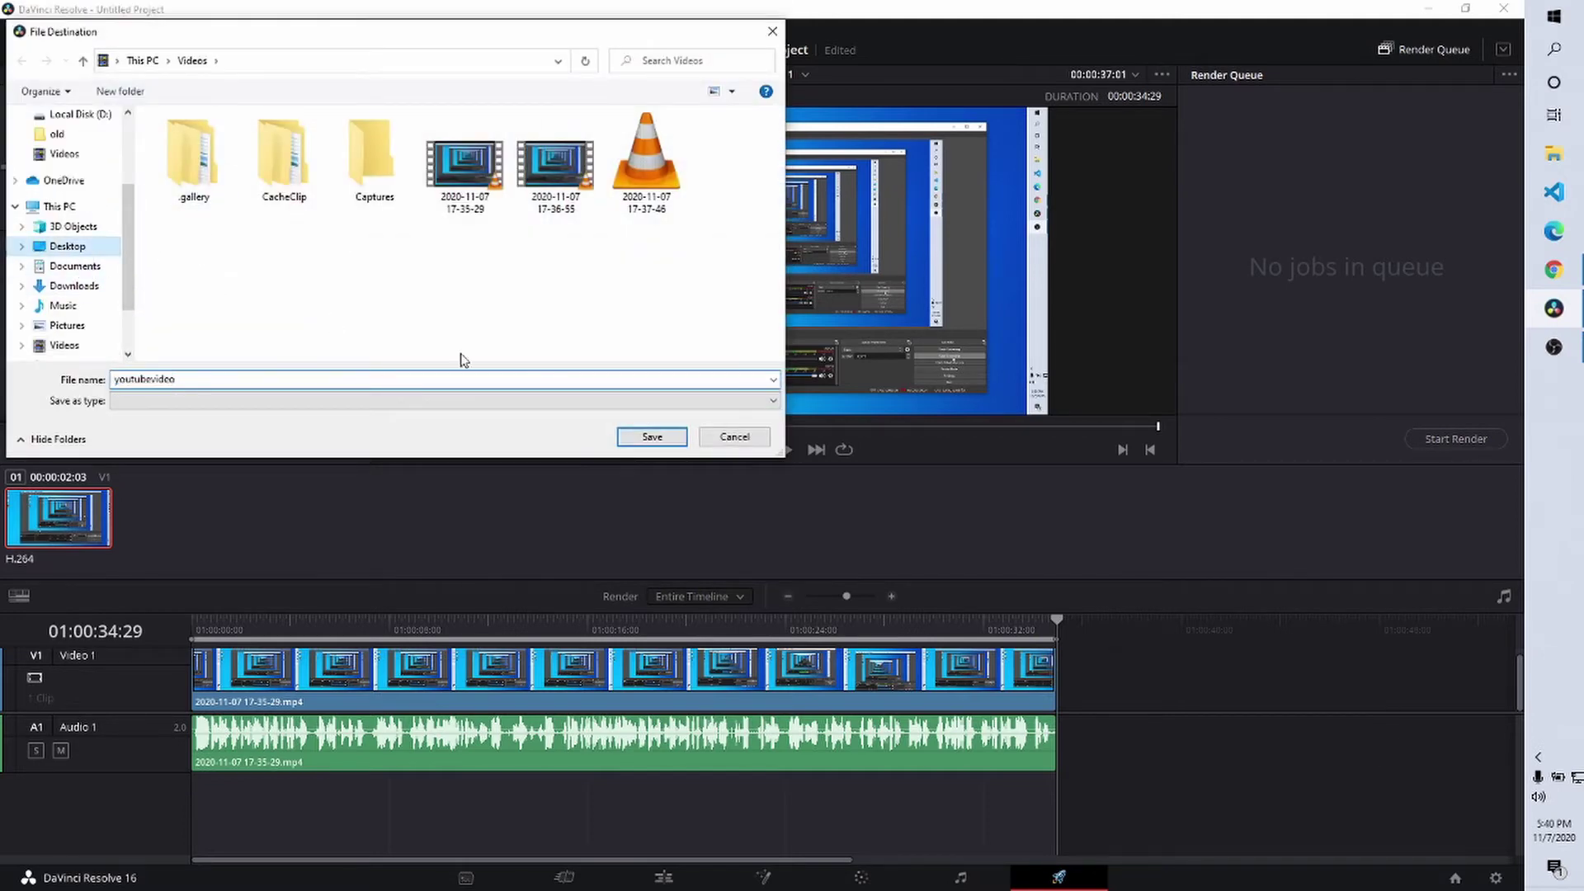
pyautogui.click(651, 437)
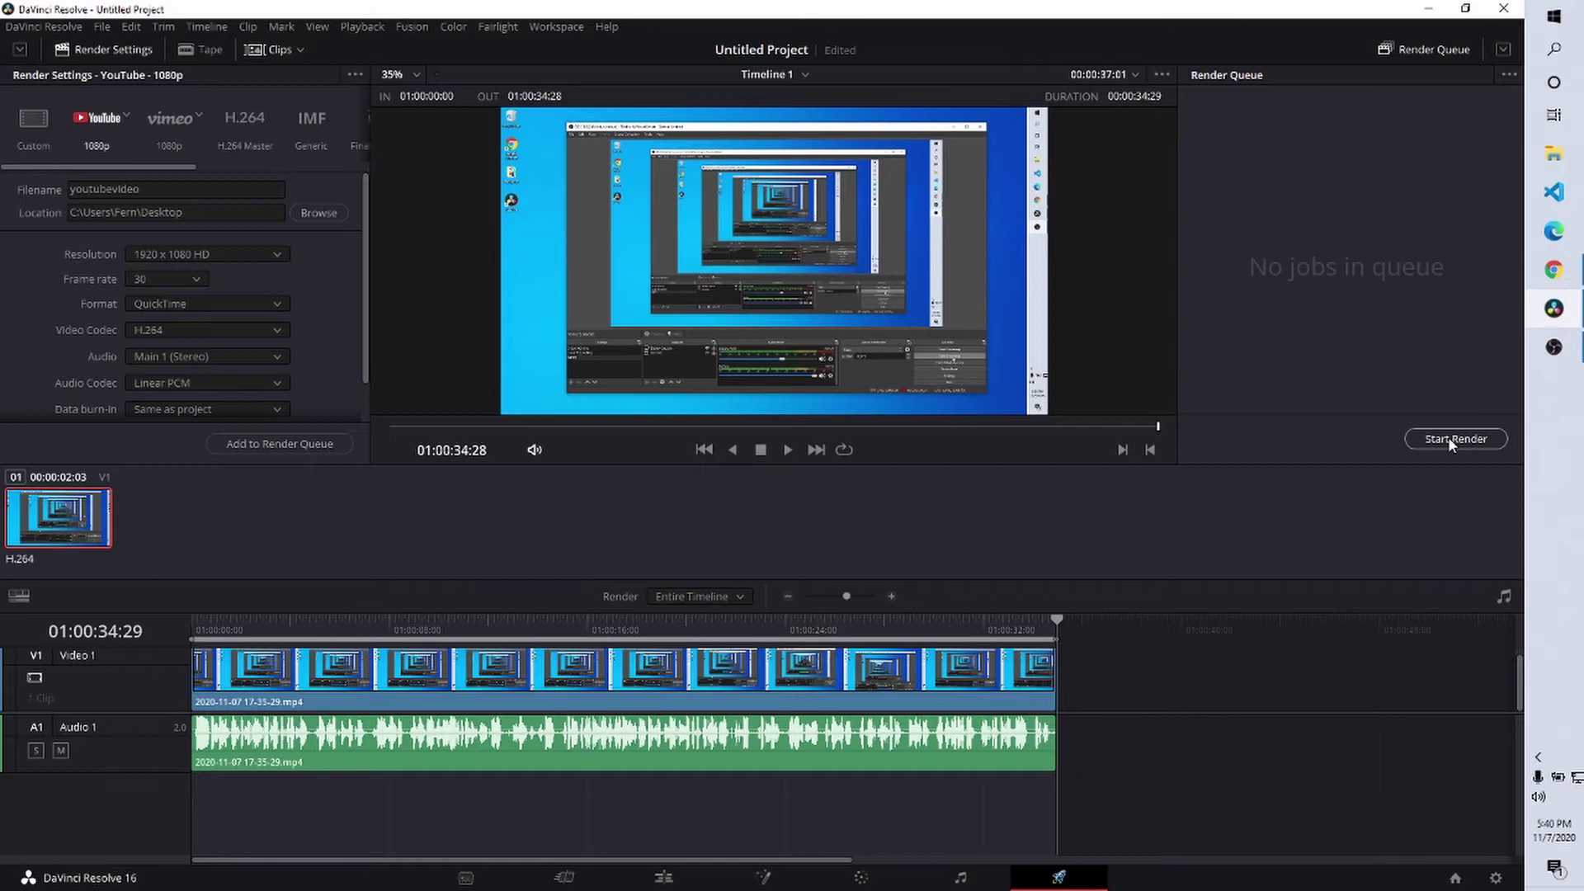
# Set the format to MP4, add the job to the render queue and render it.
pyautogui.click(245, 305)
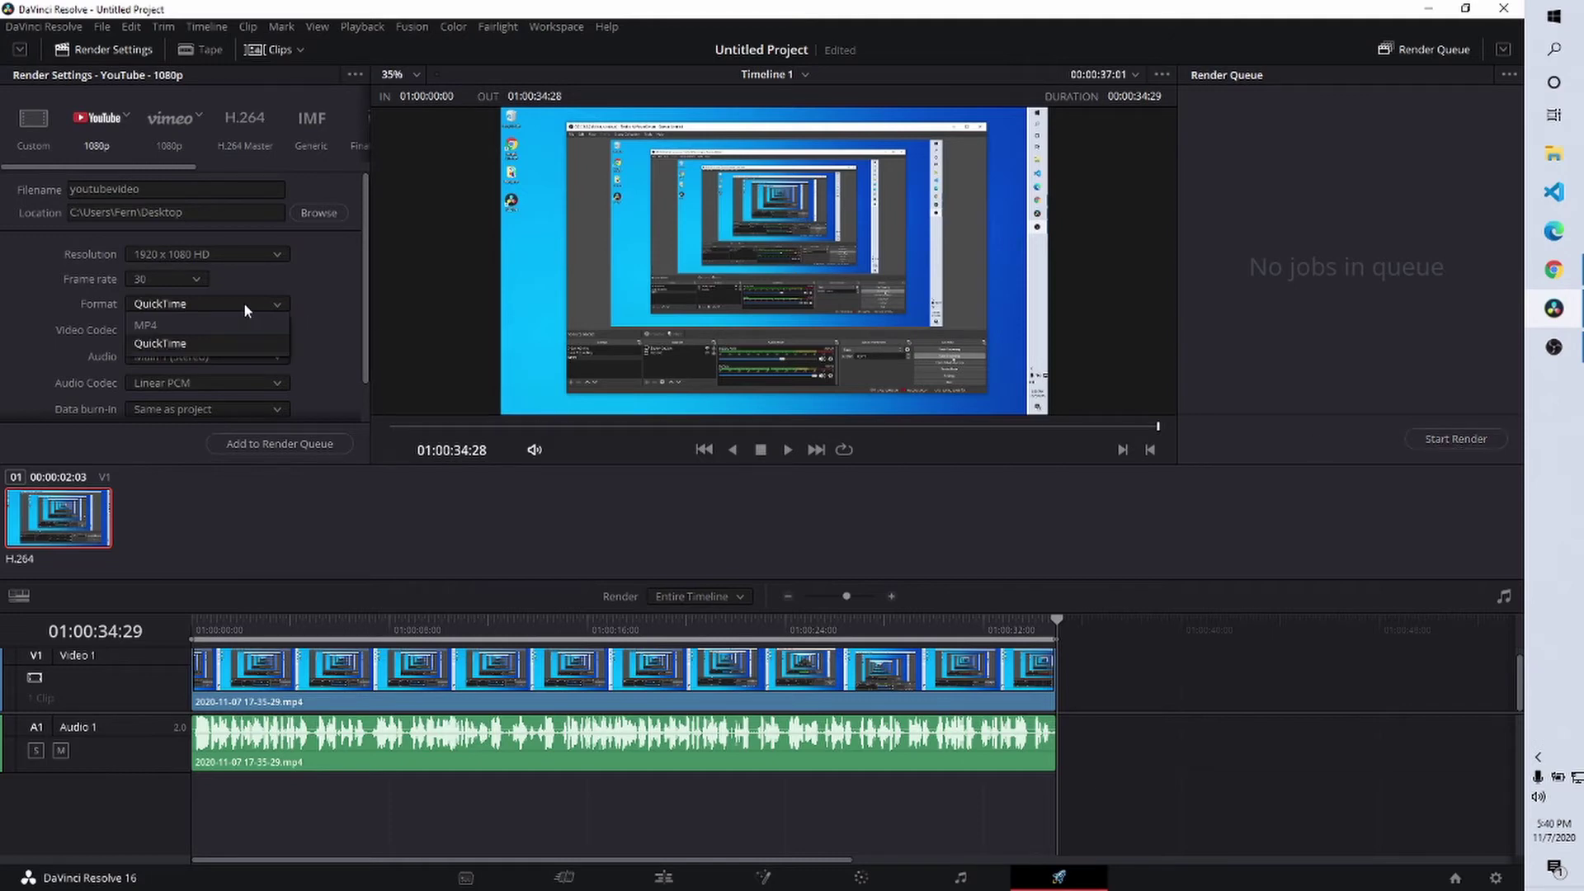
pyautogui.click(247, 326)
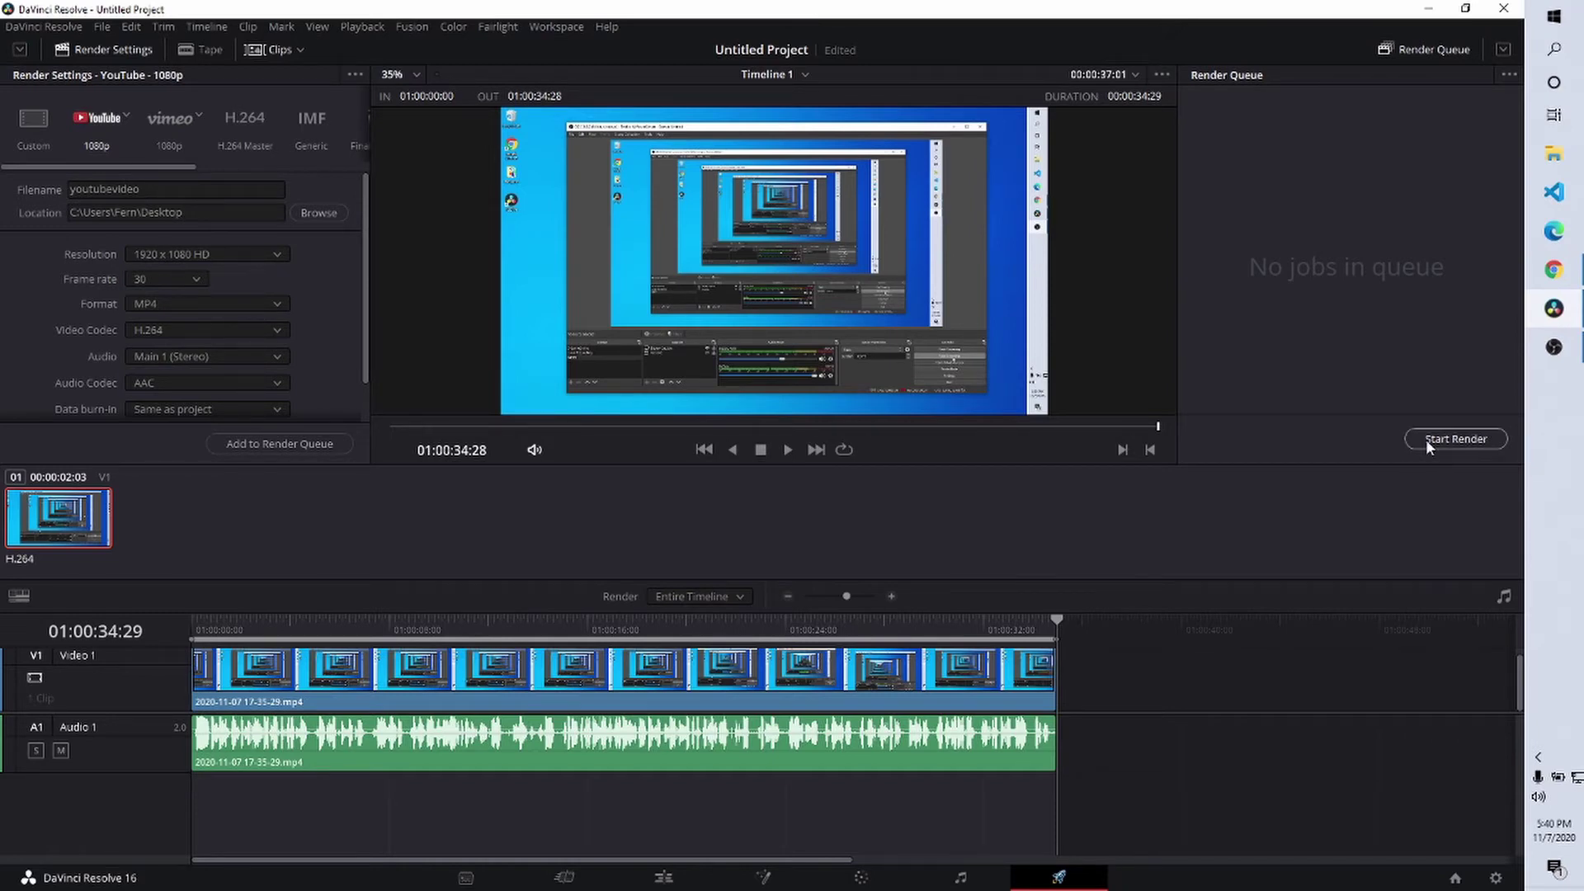
pyautogui.click(297, 443)
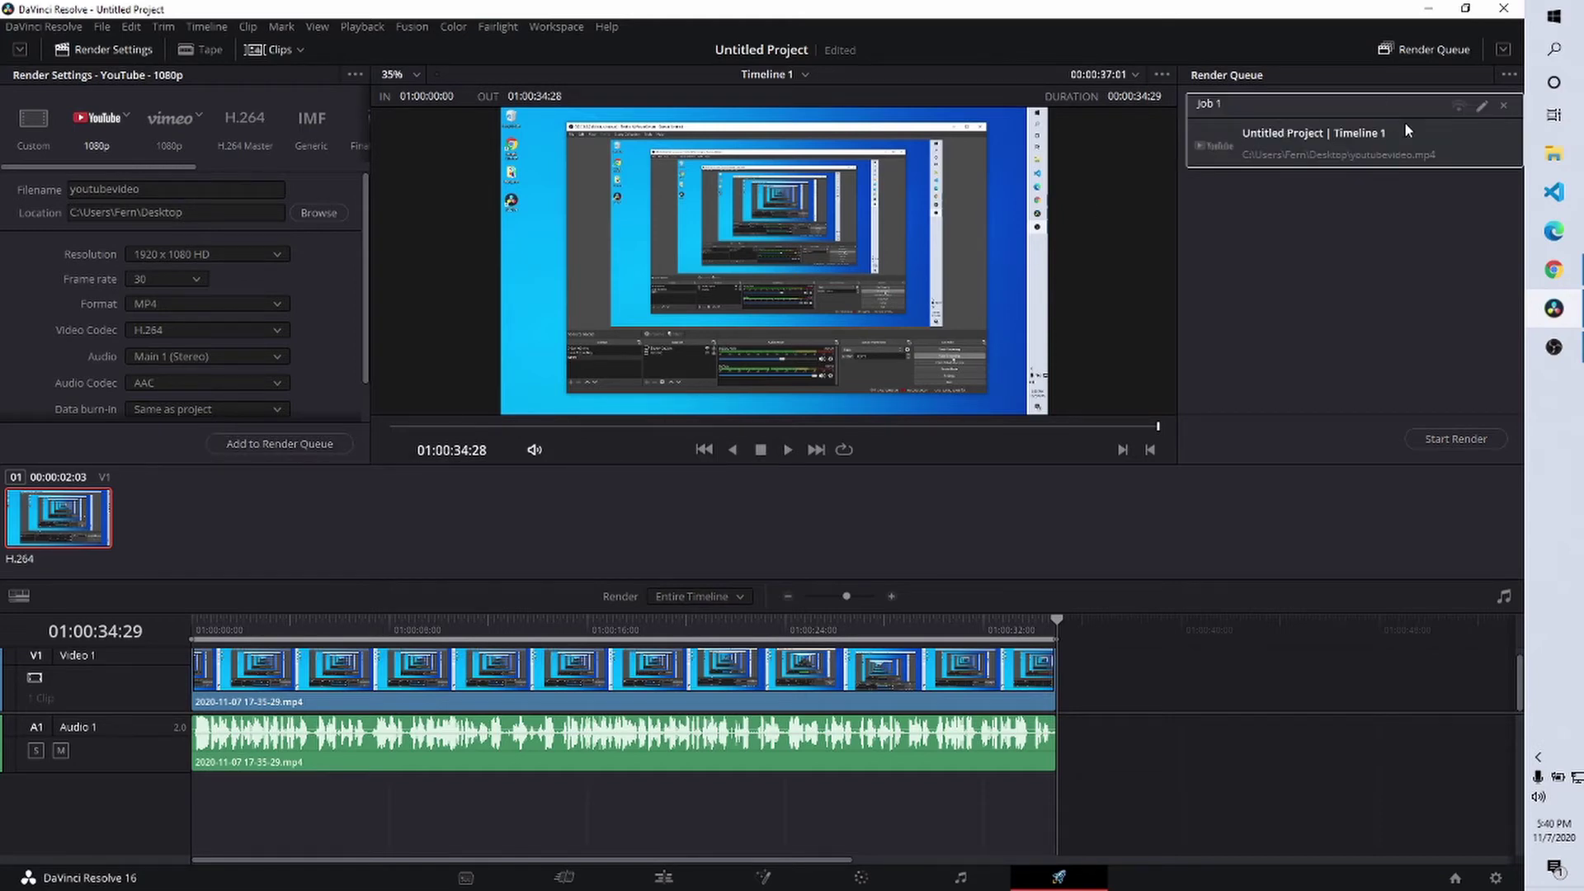
pyautogui.click(1418, 442)
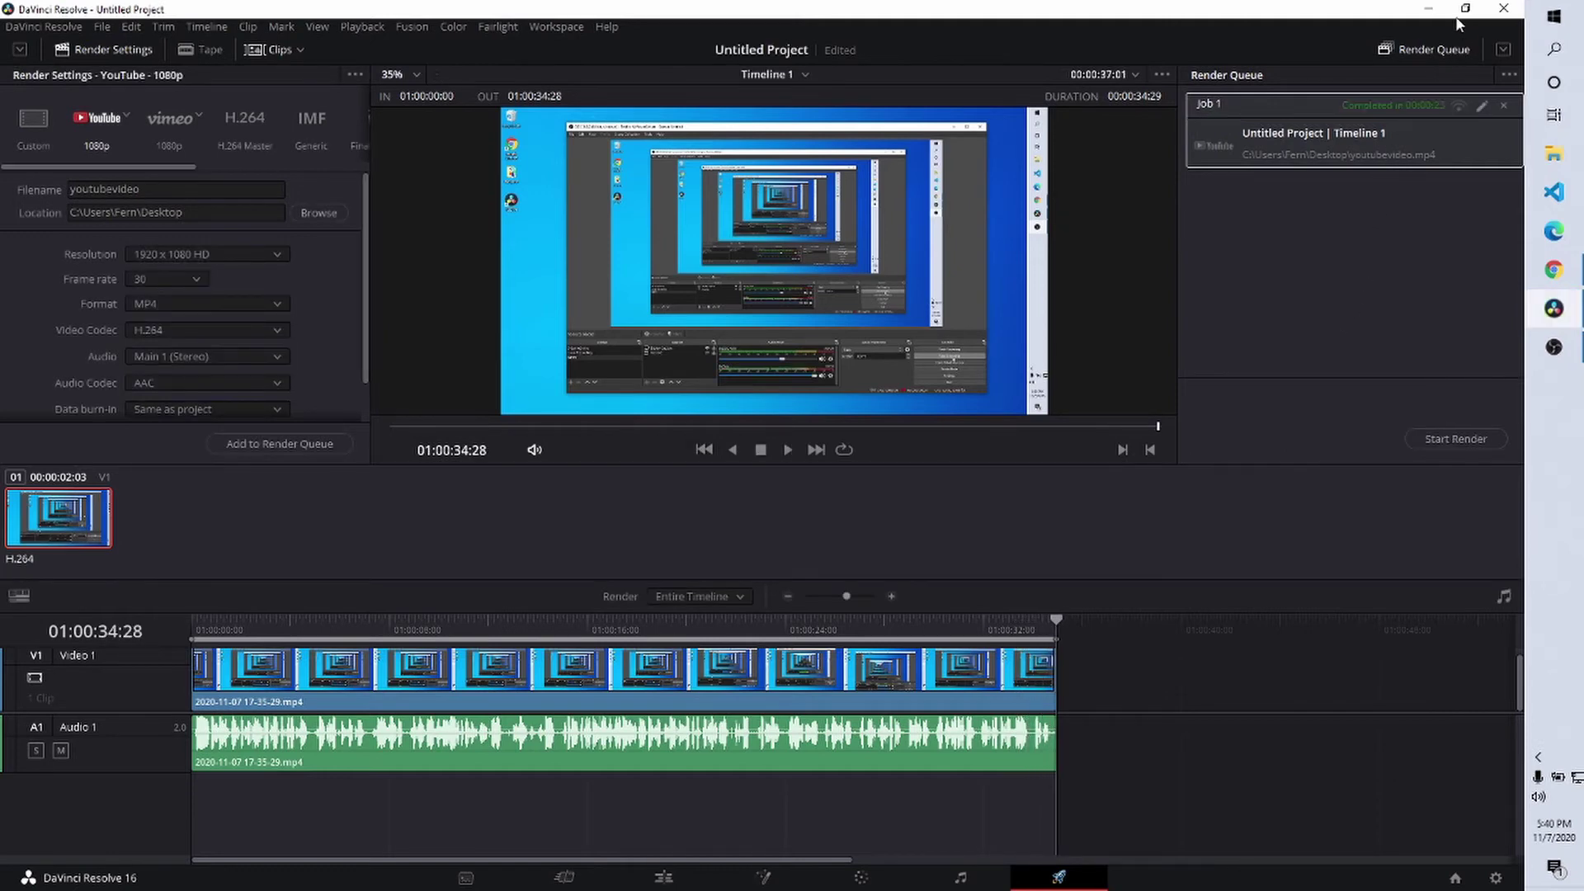
# Play the rendered youtubevideo.mp4 from the desktop in VLC, then close the player.
pyautogui.click(1429, 11)
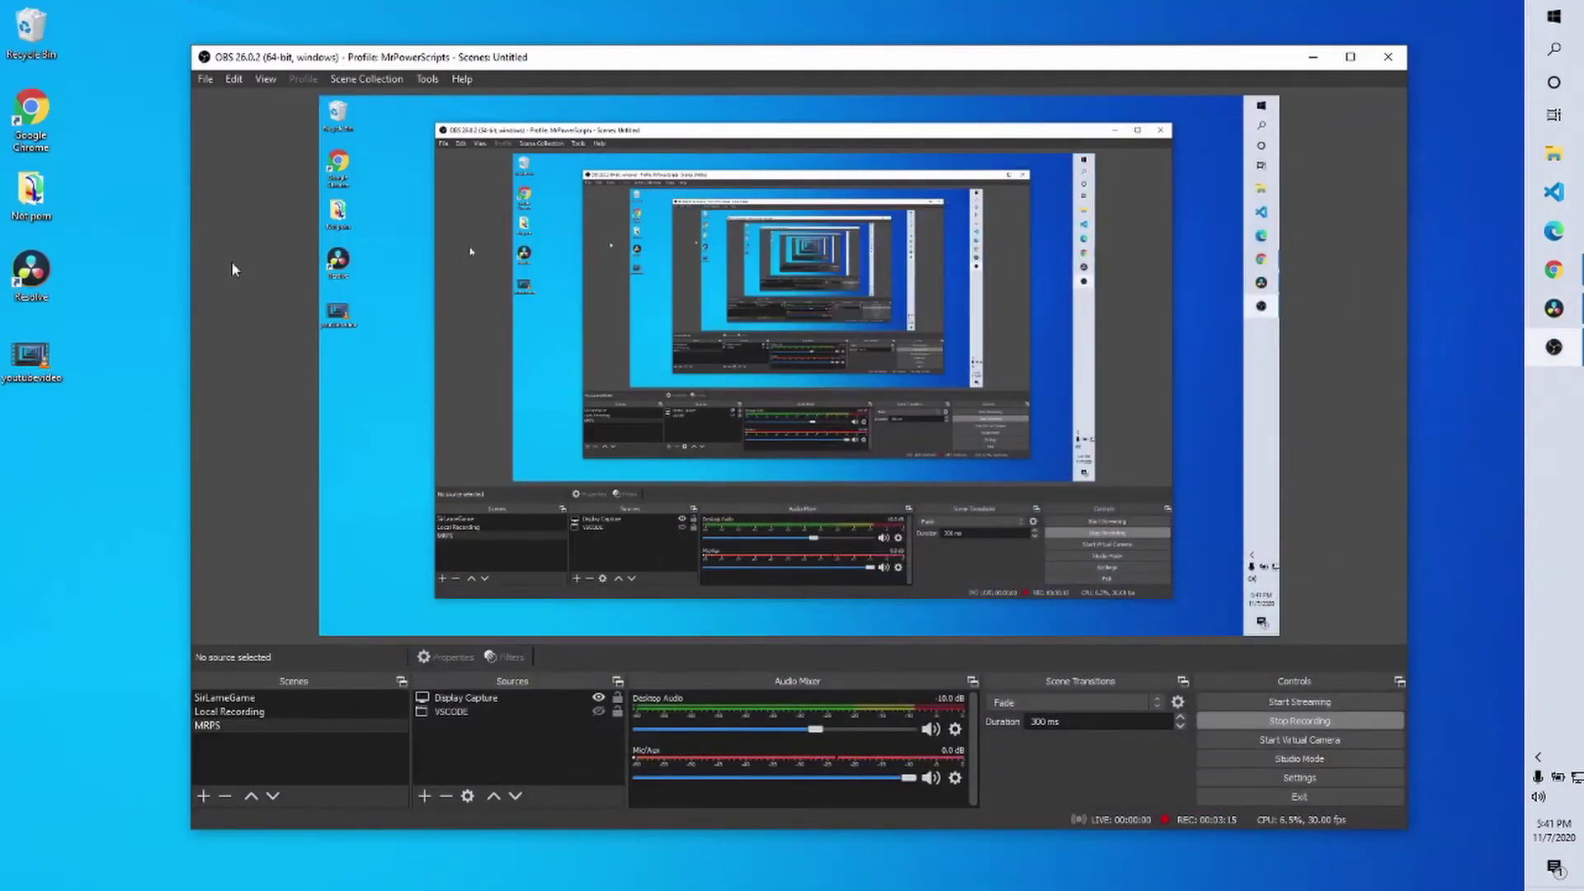
pyautogui.doubleClick(19, 360)
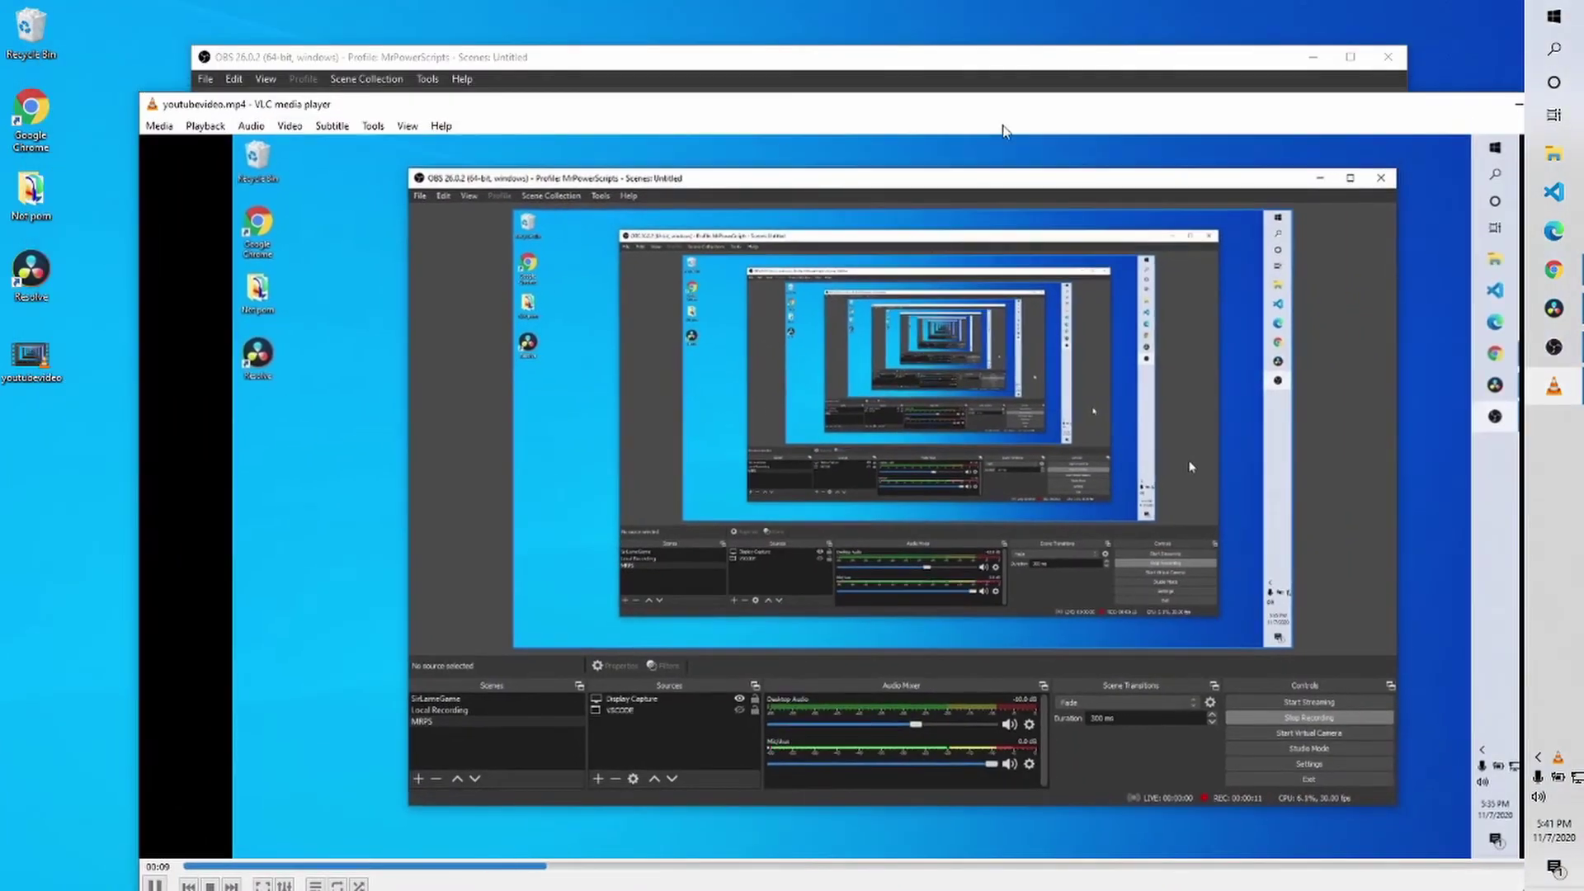
pyautogui.moveTo(1001, 105); pyautogui.dragTo(906, 77)
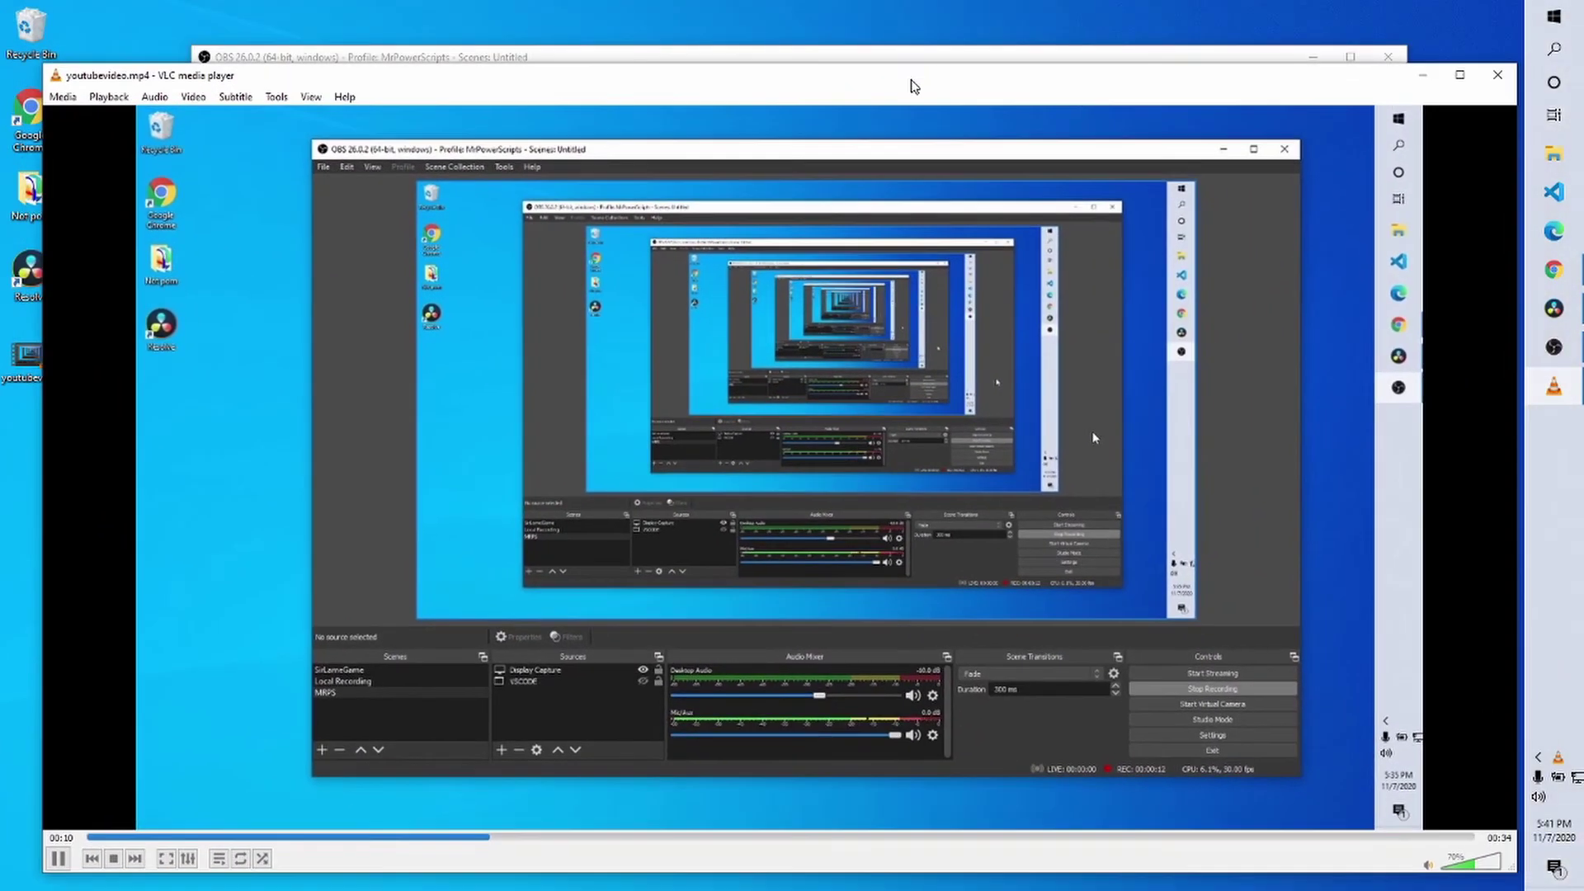
pyautogui.click(1497, 76)
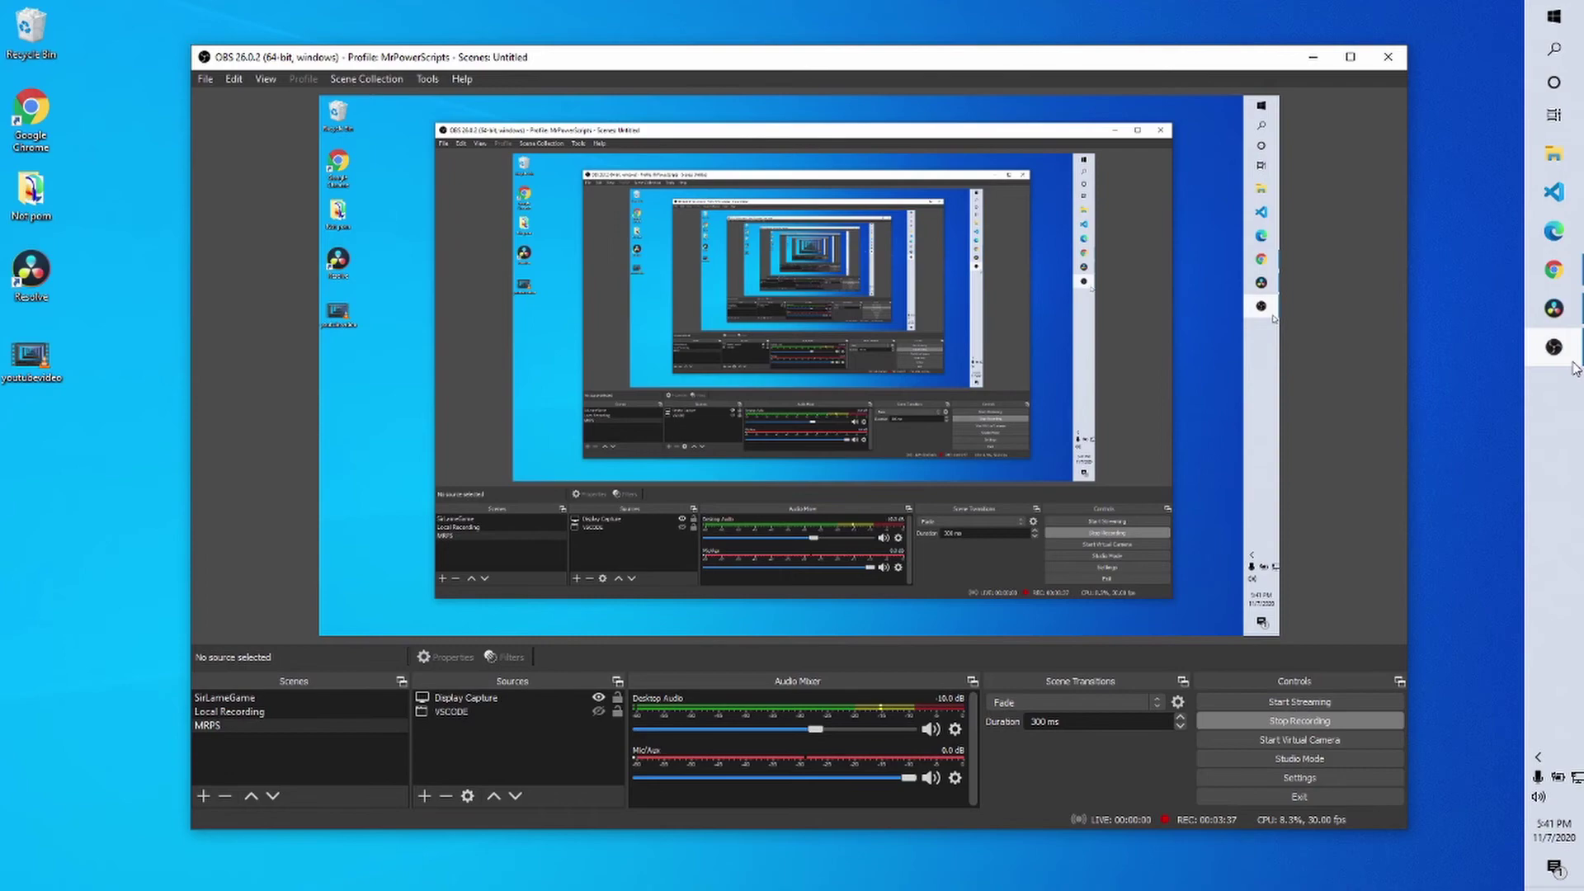
# Upload youtubevideo.mp4 from the Desktop using YouTube Studio's Create > Upload video.
pyautogui.click(1557, 275)
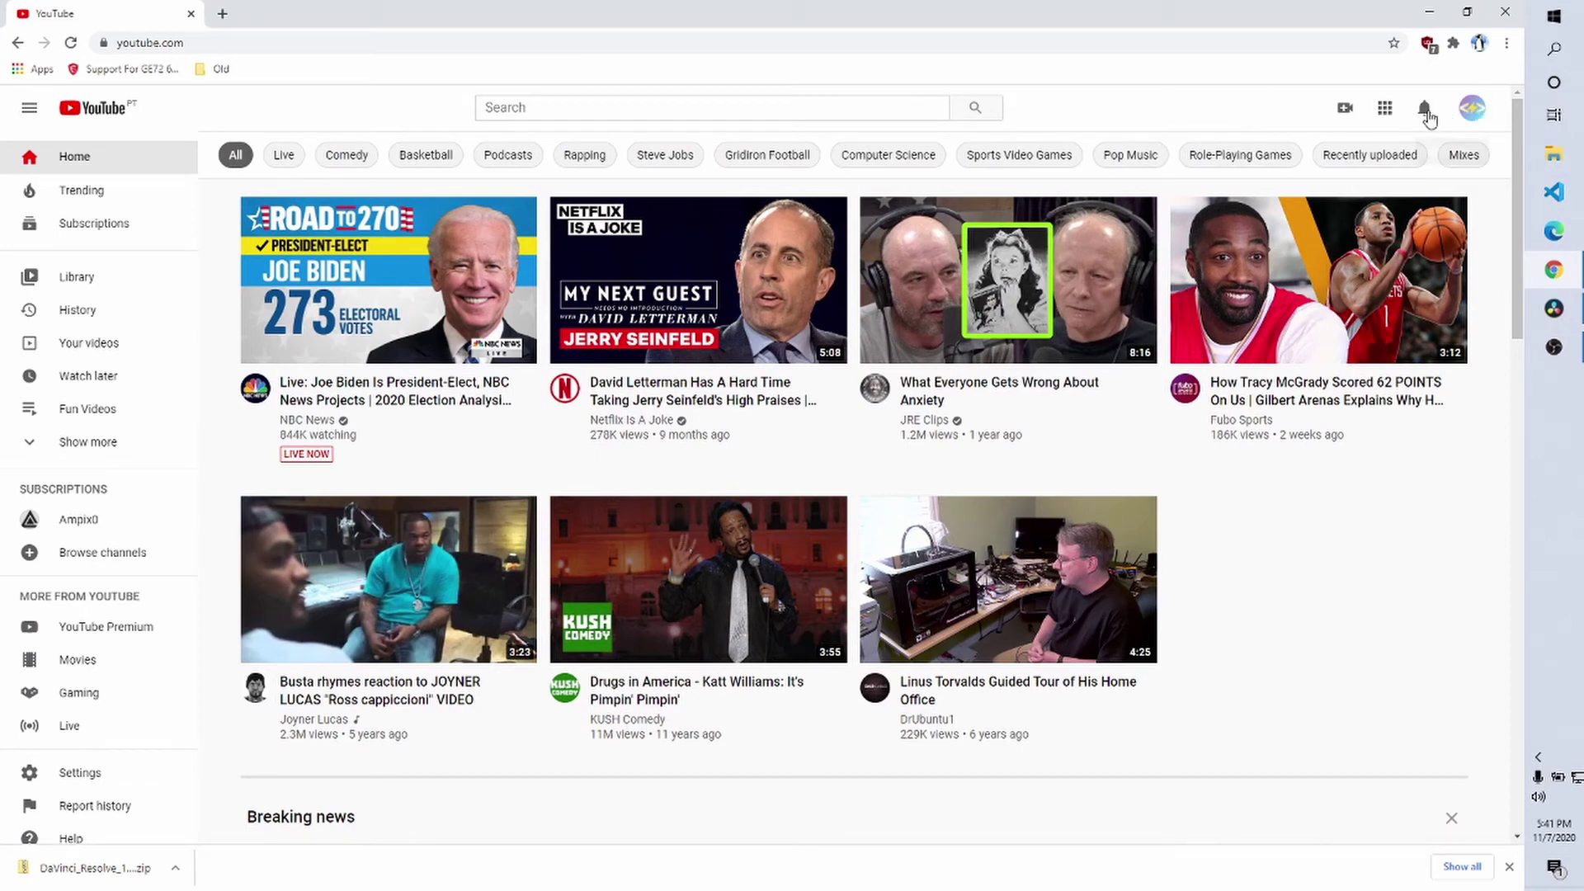
pyautogui.click(1345, 112)
pyautogui.click(1374, 147)
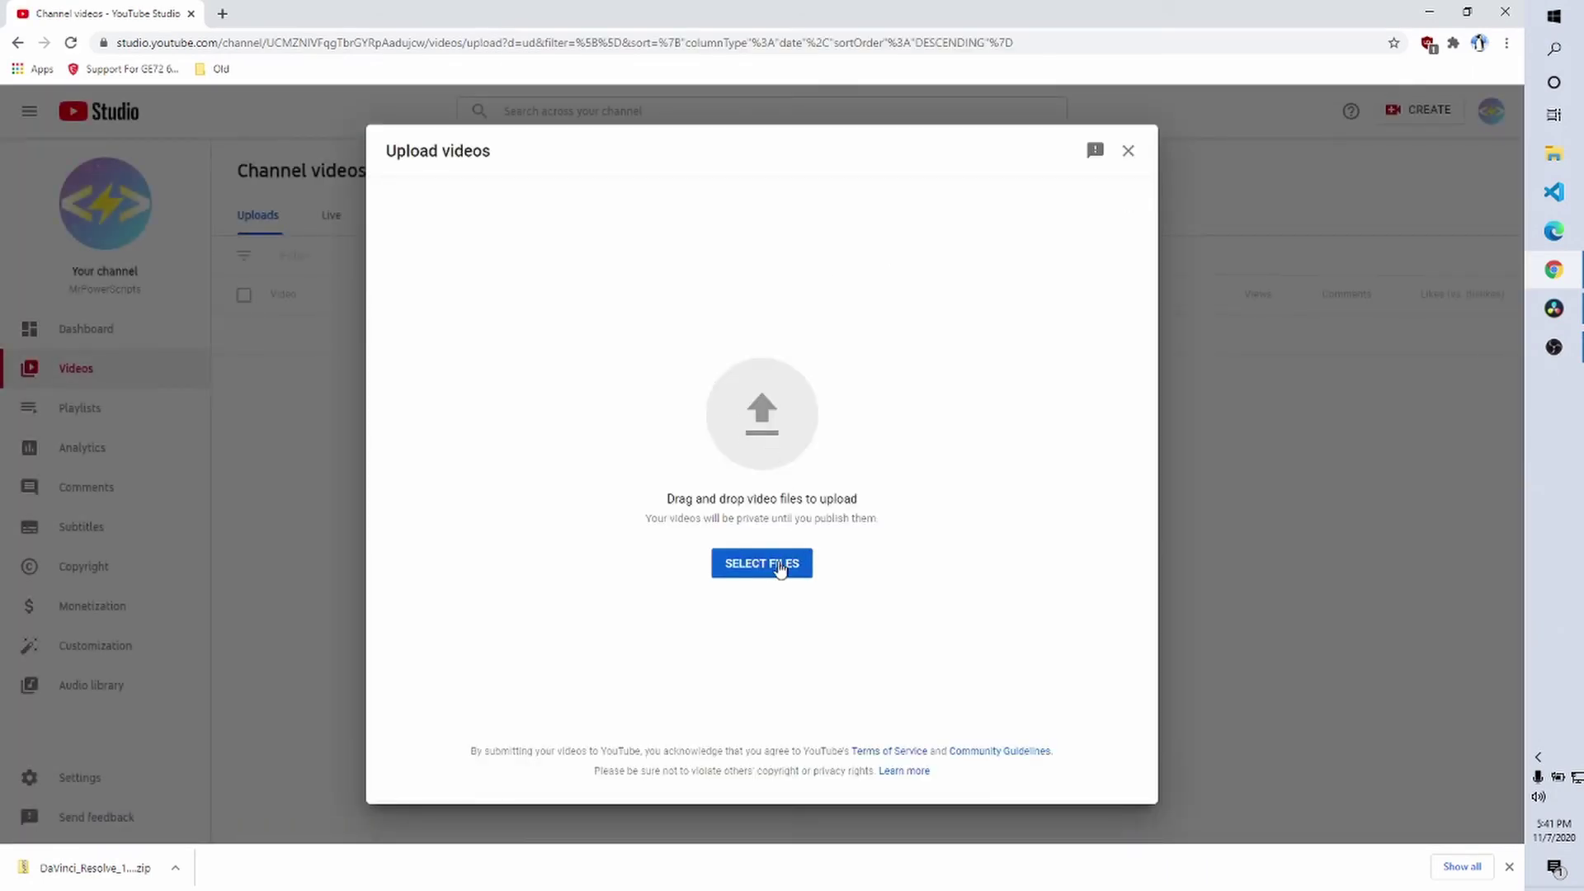
pyautogui.click(780, 569)
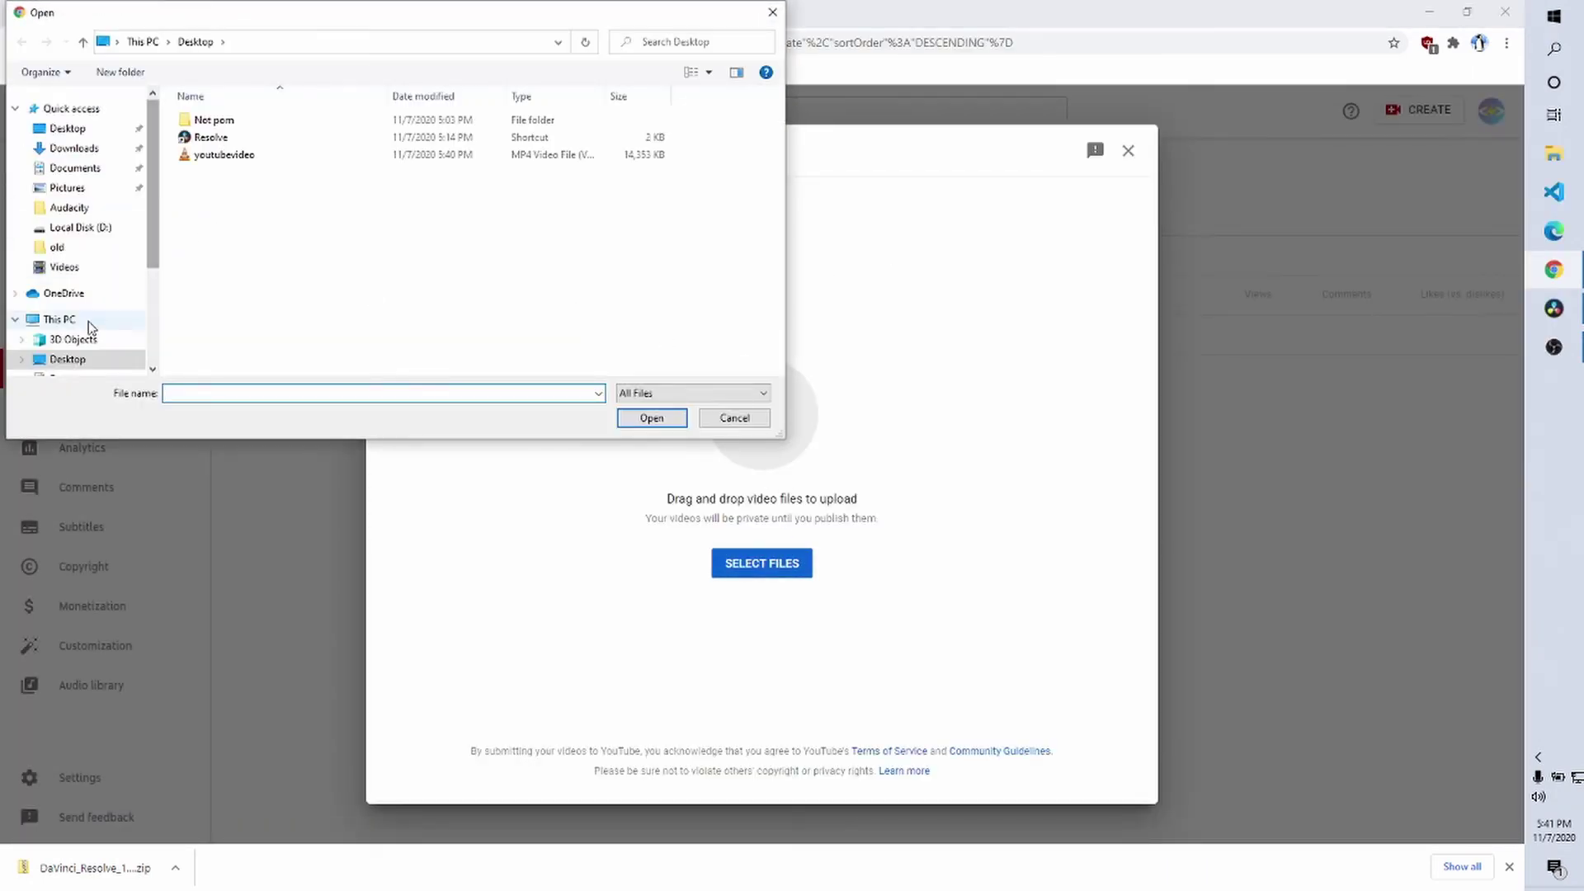
pyautogui.click(266, 156)
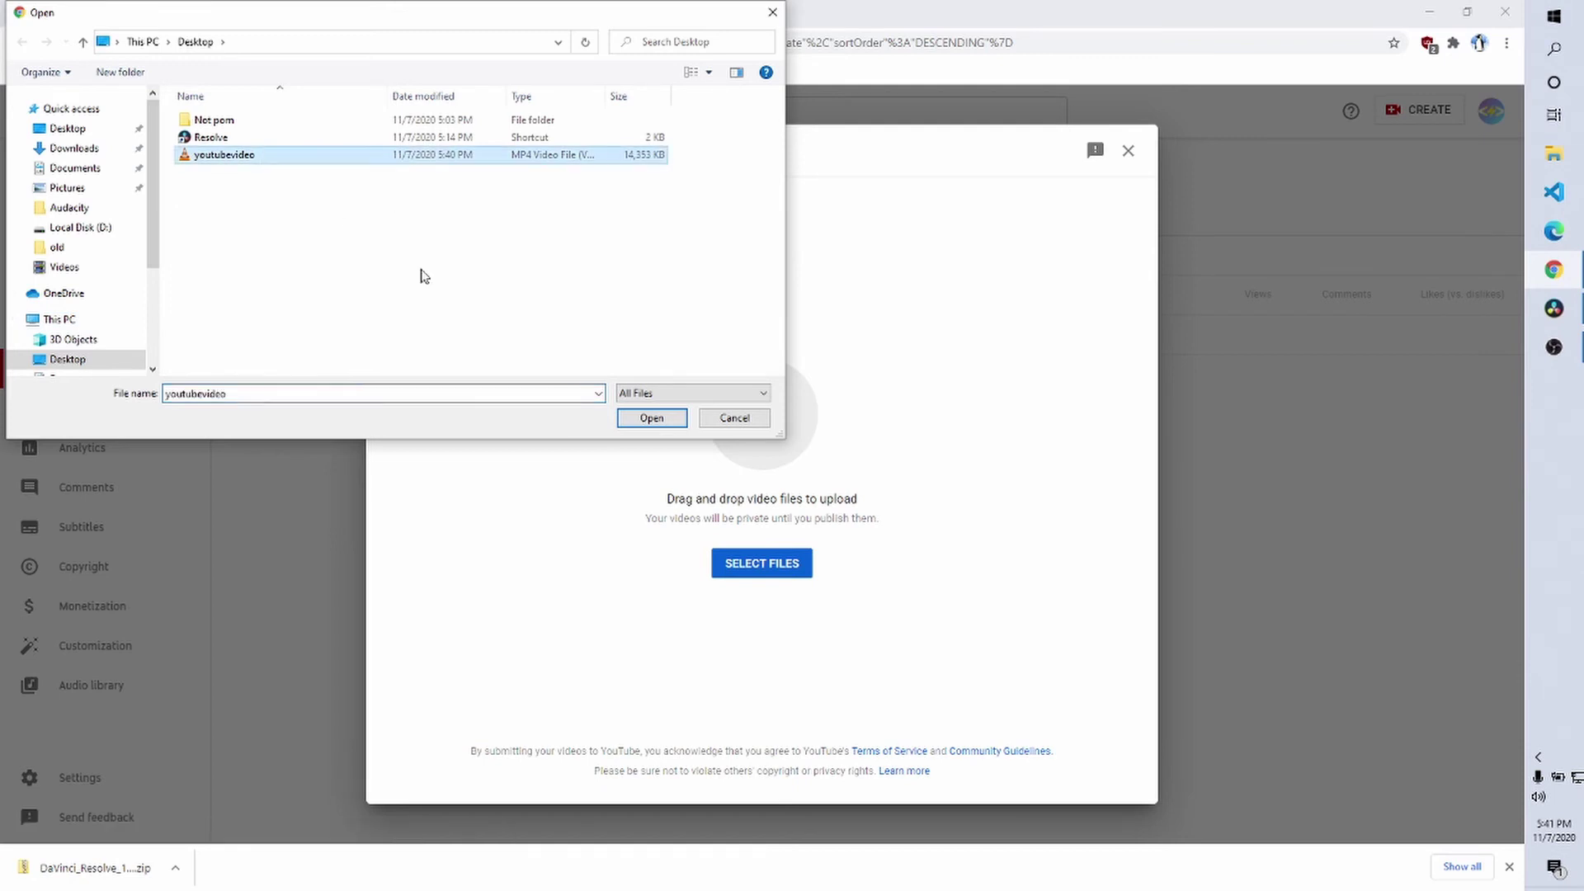
pyautogui.click(650, 419)
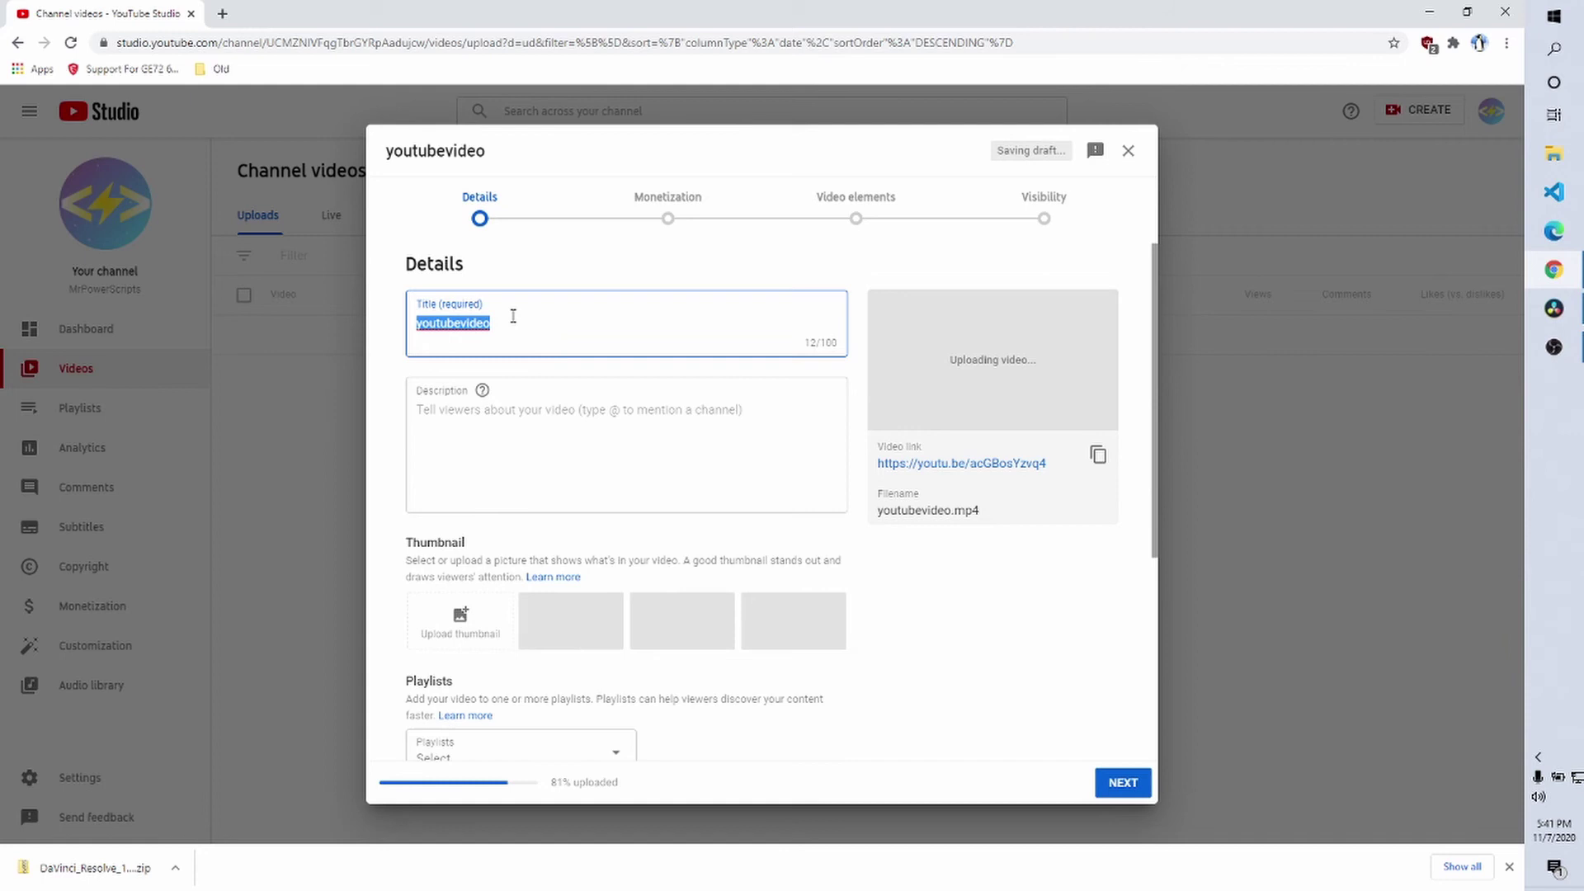
# Title the video 'How to make a youtube video' and mark it not made for kids.
pyautogui.write('H')
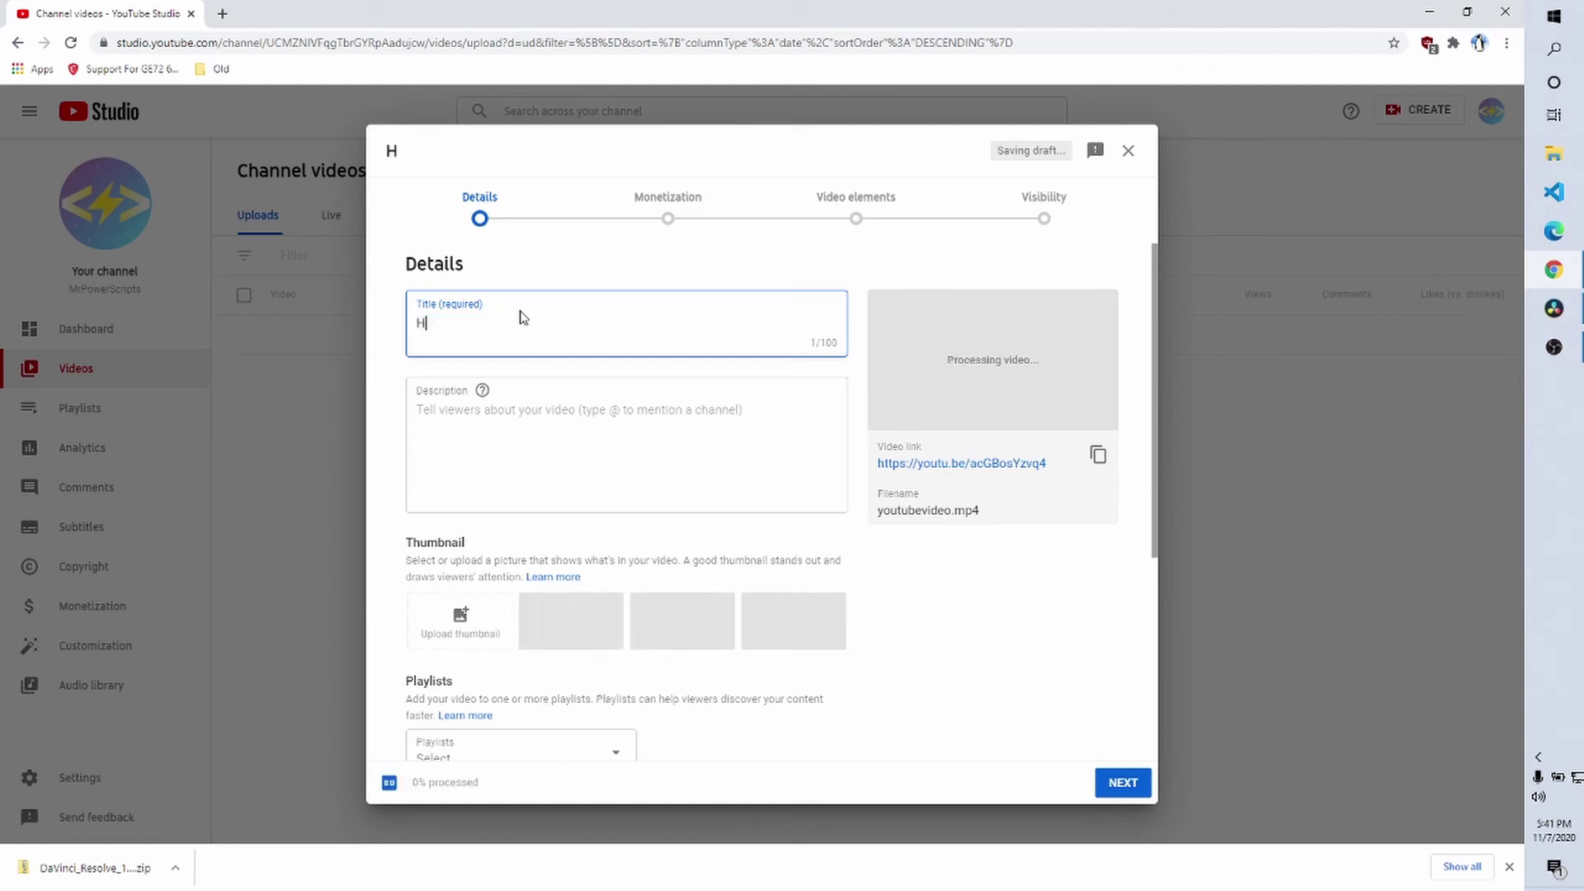
pyautogui.write('ow to make a youtube video')
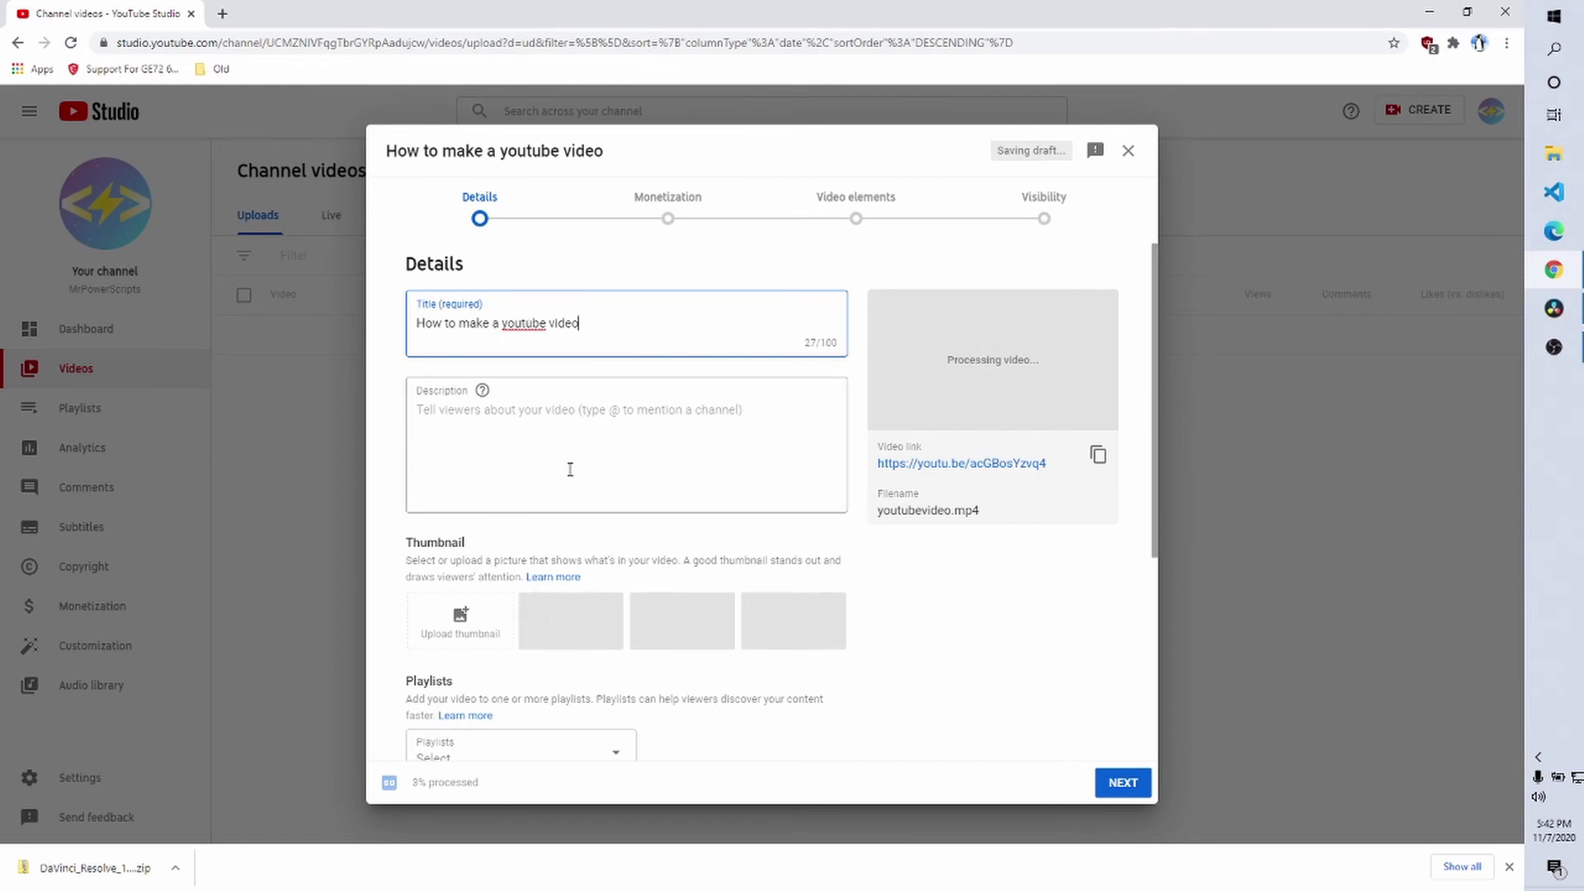
pyautogui.click(474, 419)
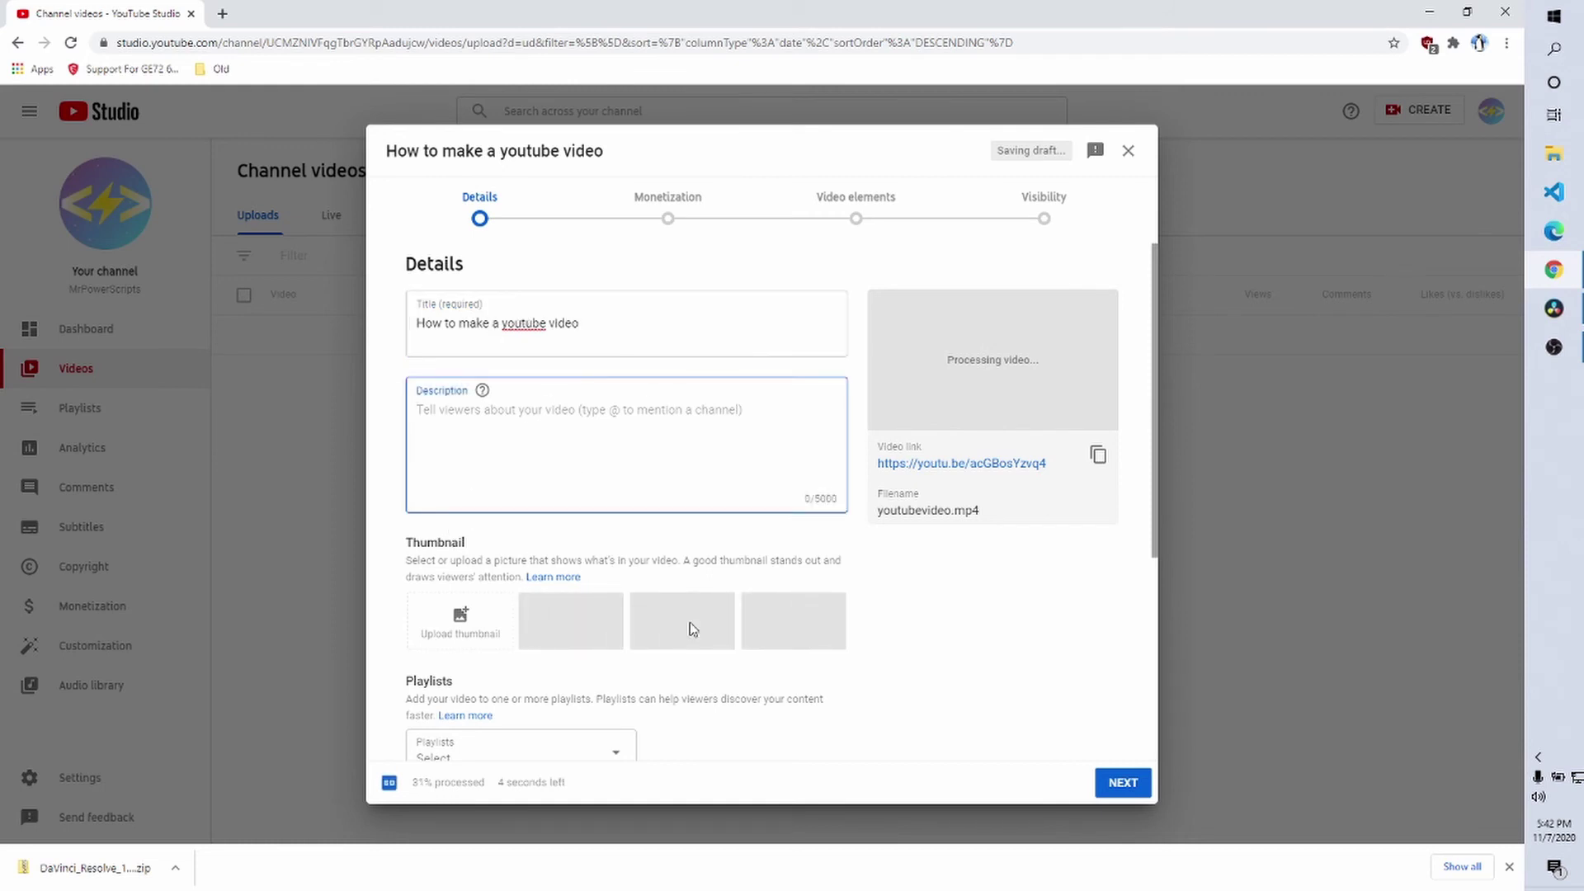
pyautogui.click(1122, 782)
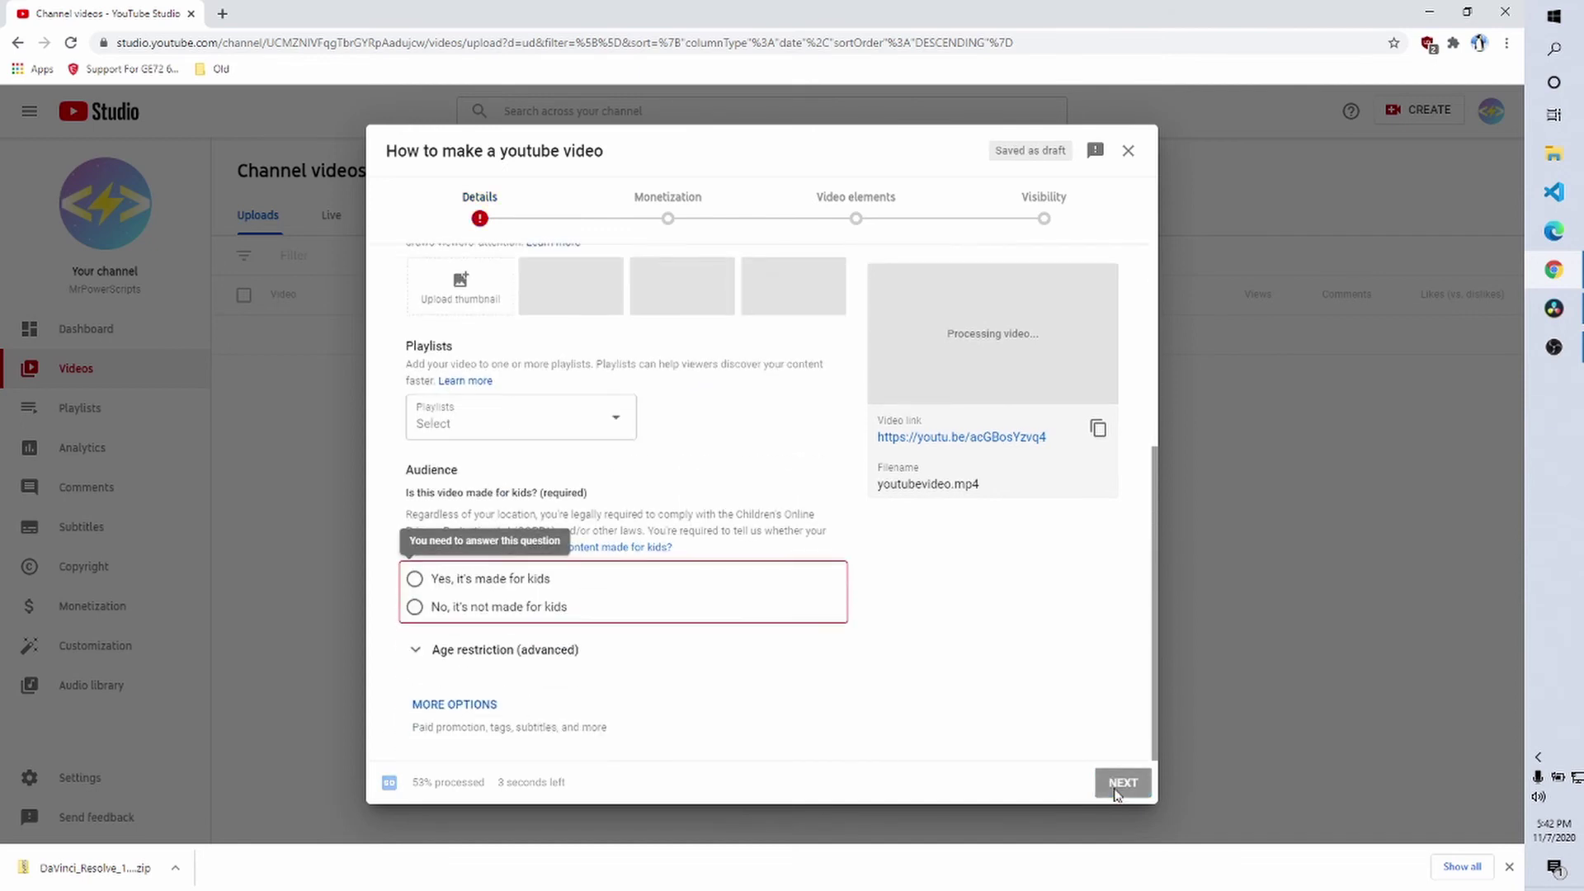
pyautogui.click(530, 610)
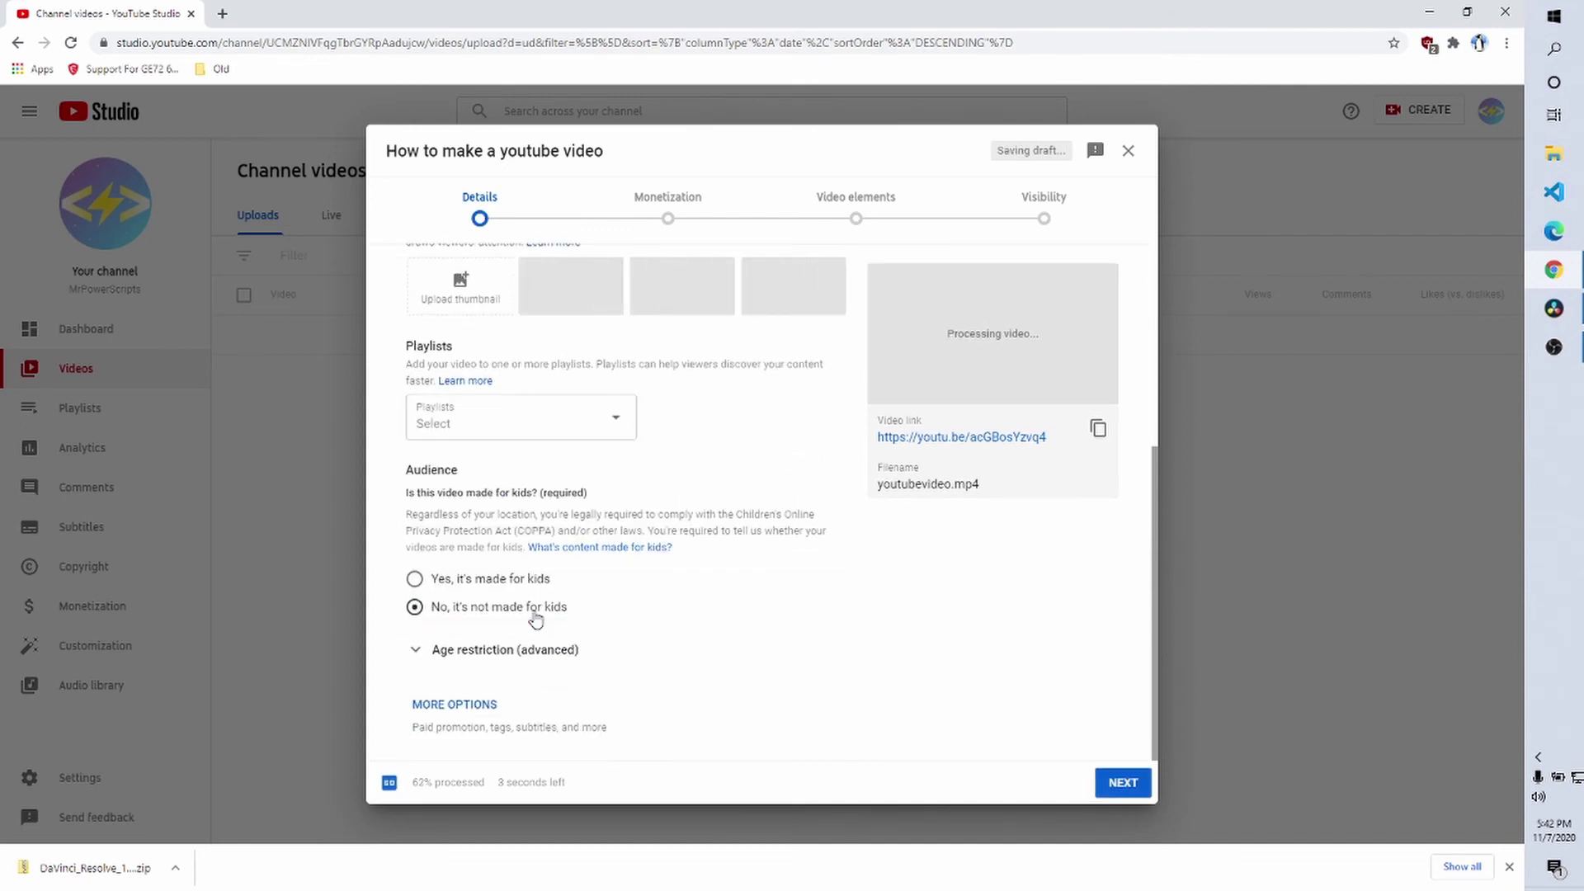
# Set the video's monetization to Off and confirm the choice.
pyautogui.click(1122, 784)
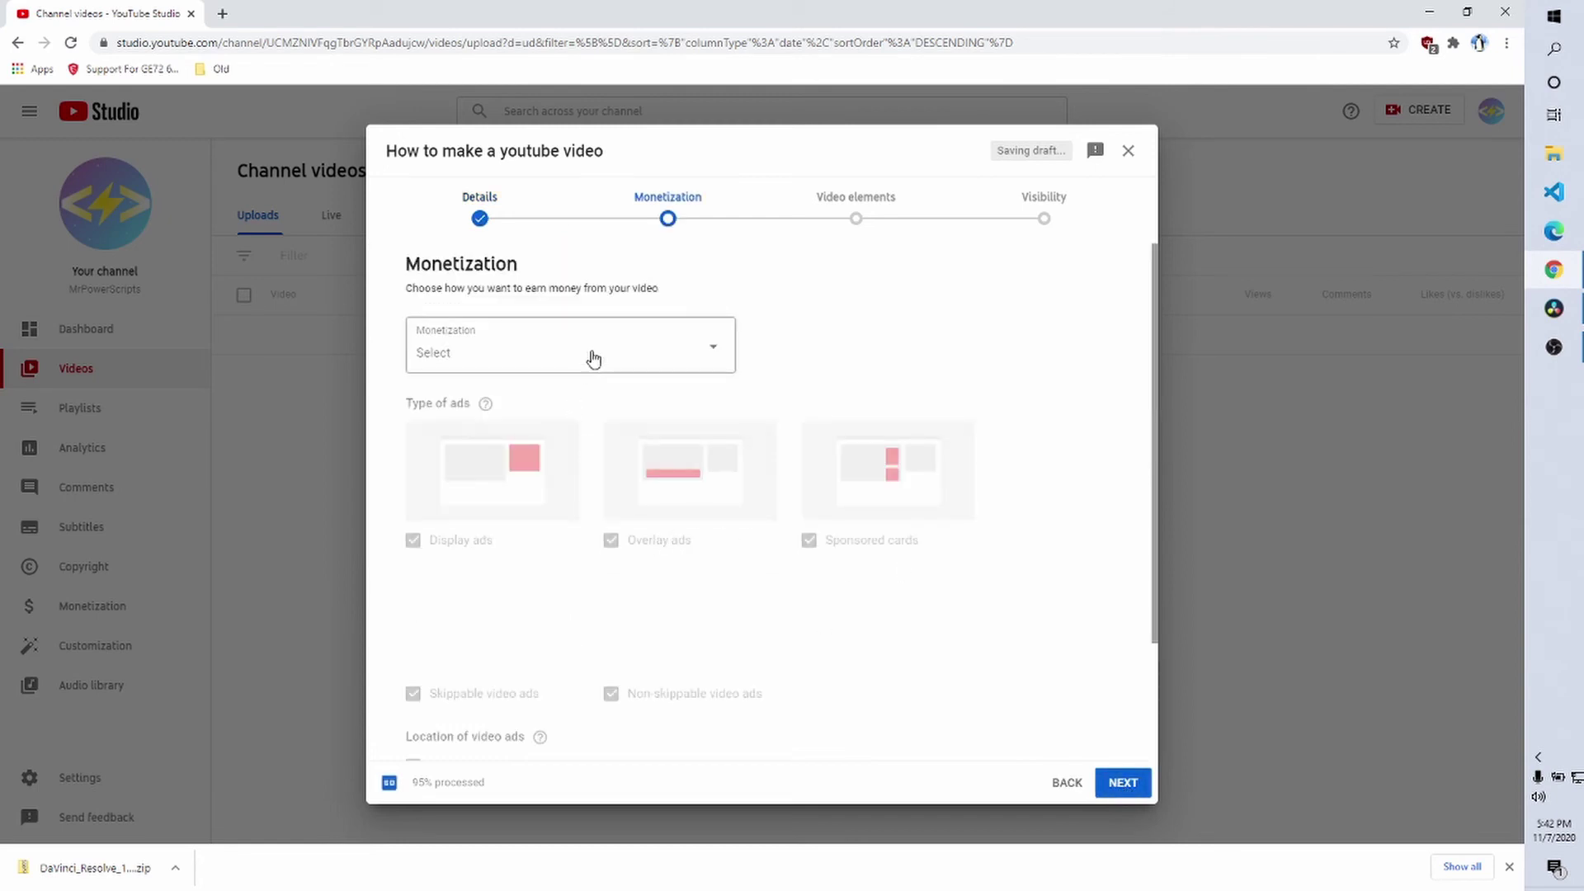
pyautogui.click(1113, 780)
pyautogui.click(648, 360)
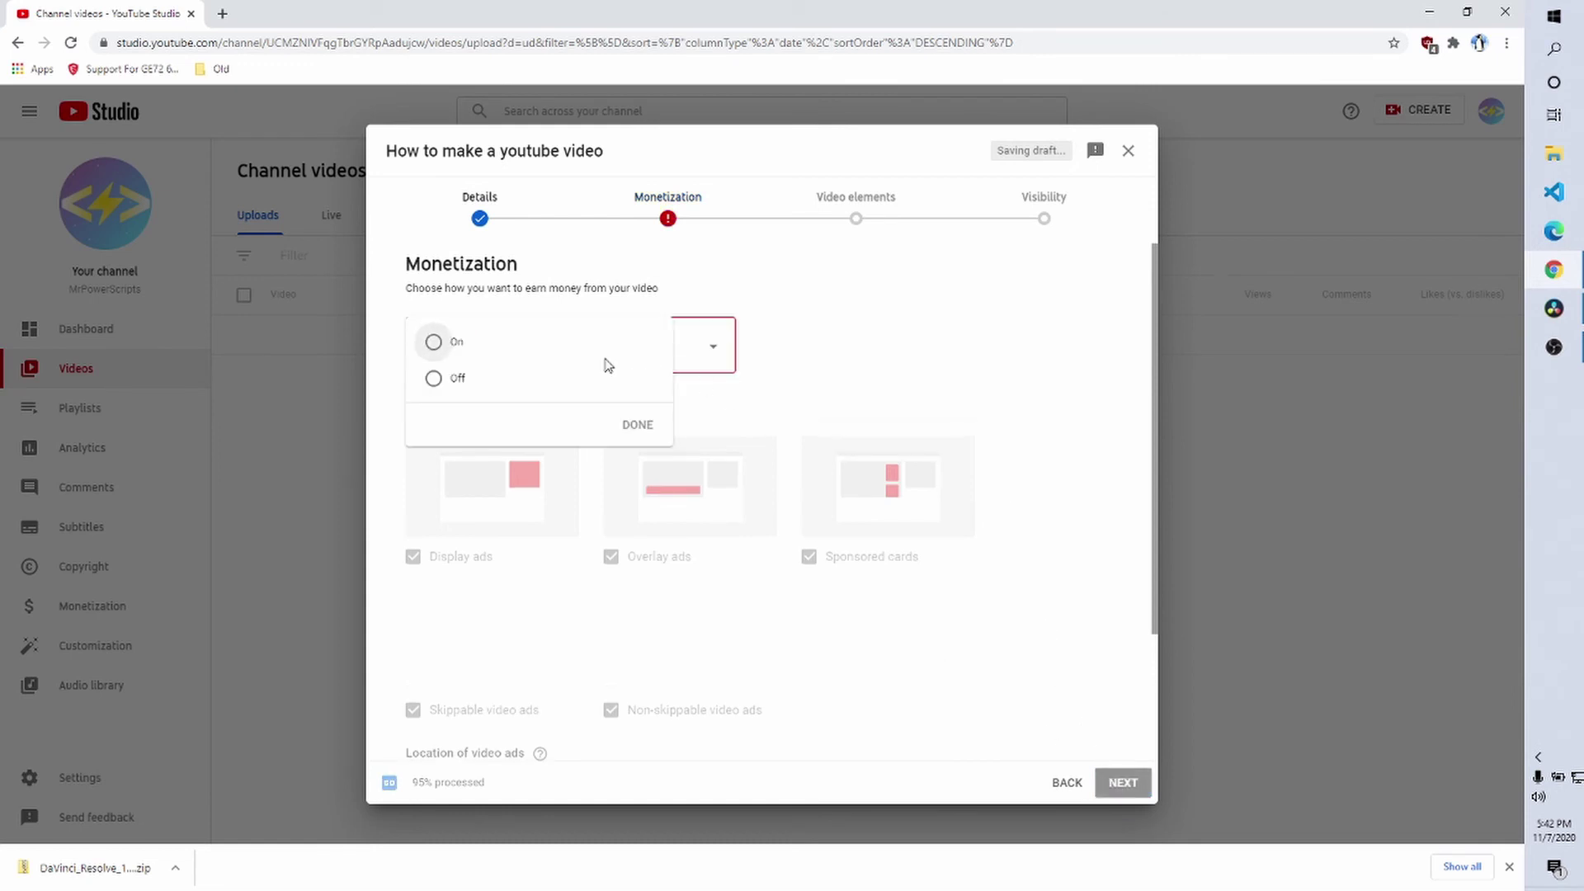
pyautogui.click(450, 381)
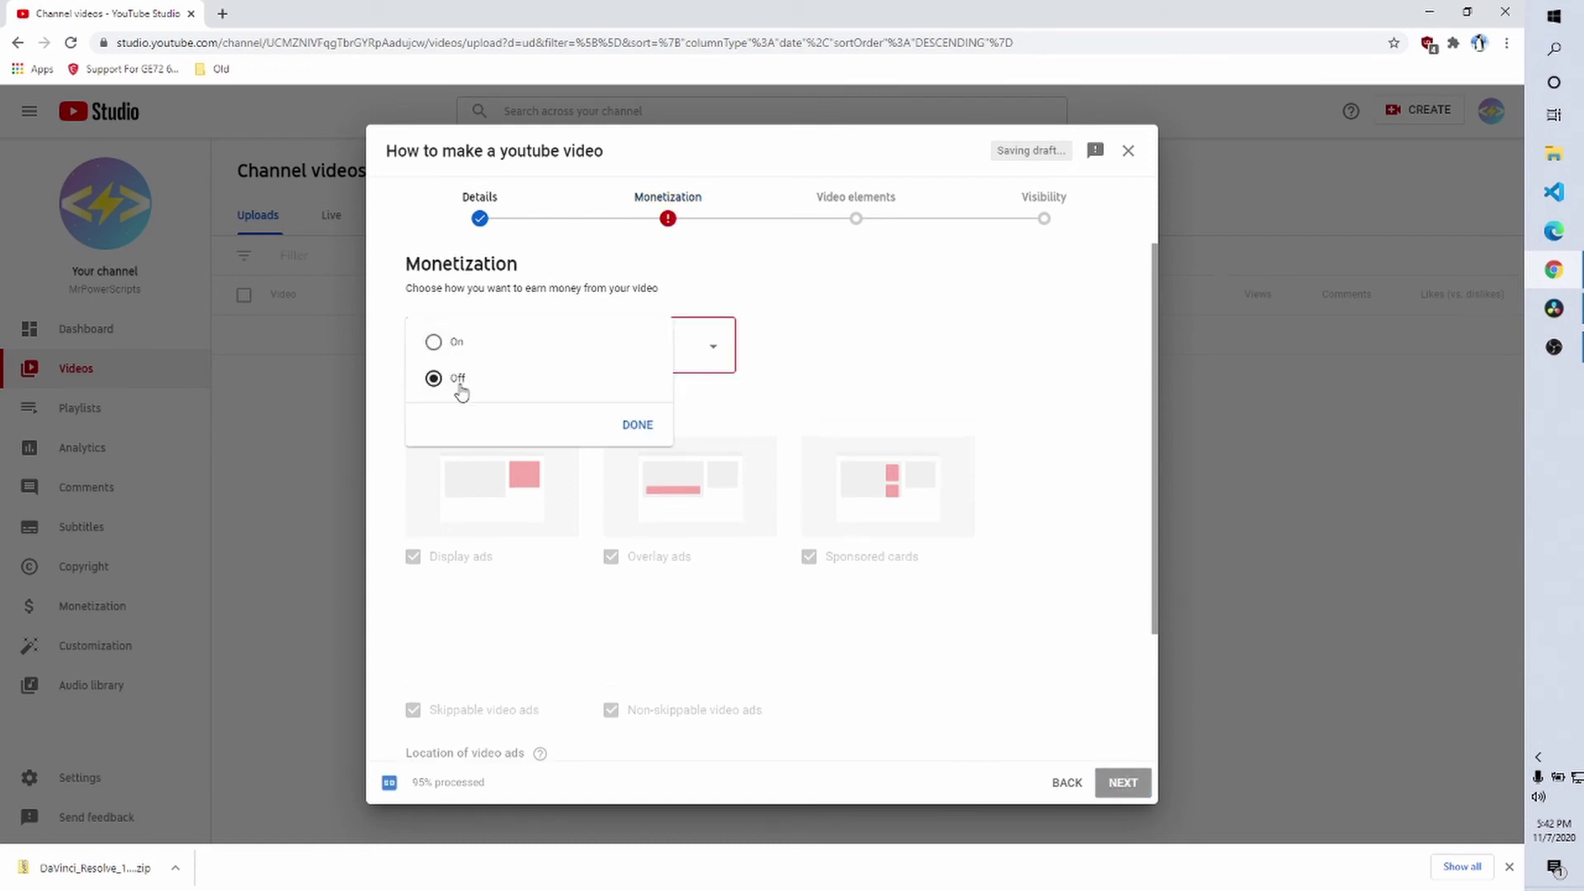
pyautogui.click(639, 429)
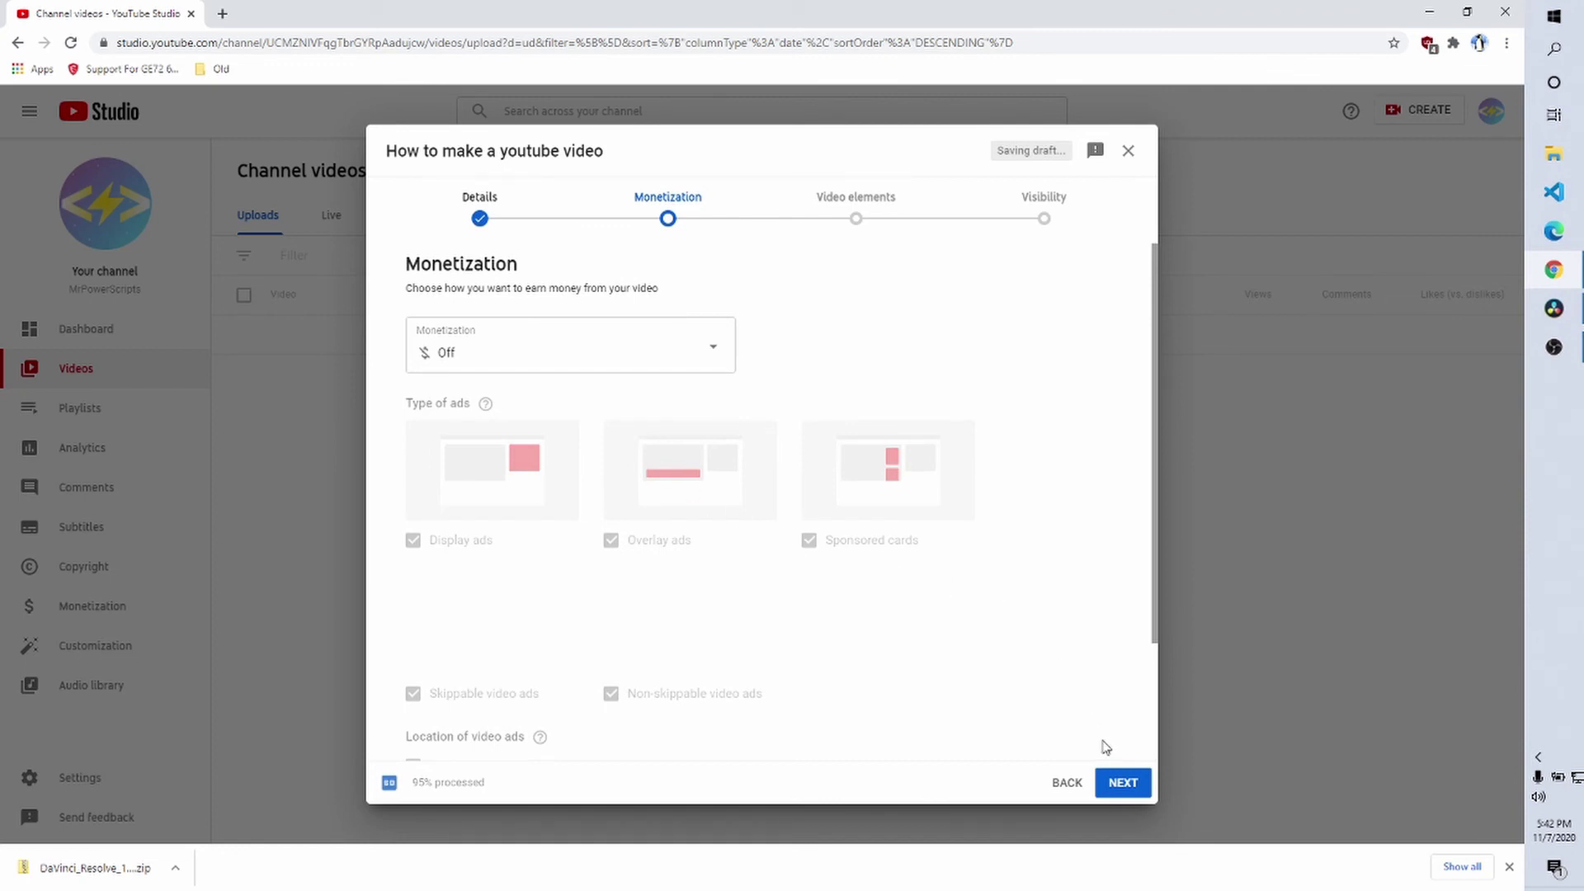
# Skip past Video elements and save the video with Unlisted visibility.
pyautogui.click(1120, 782)
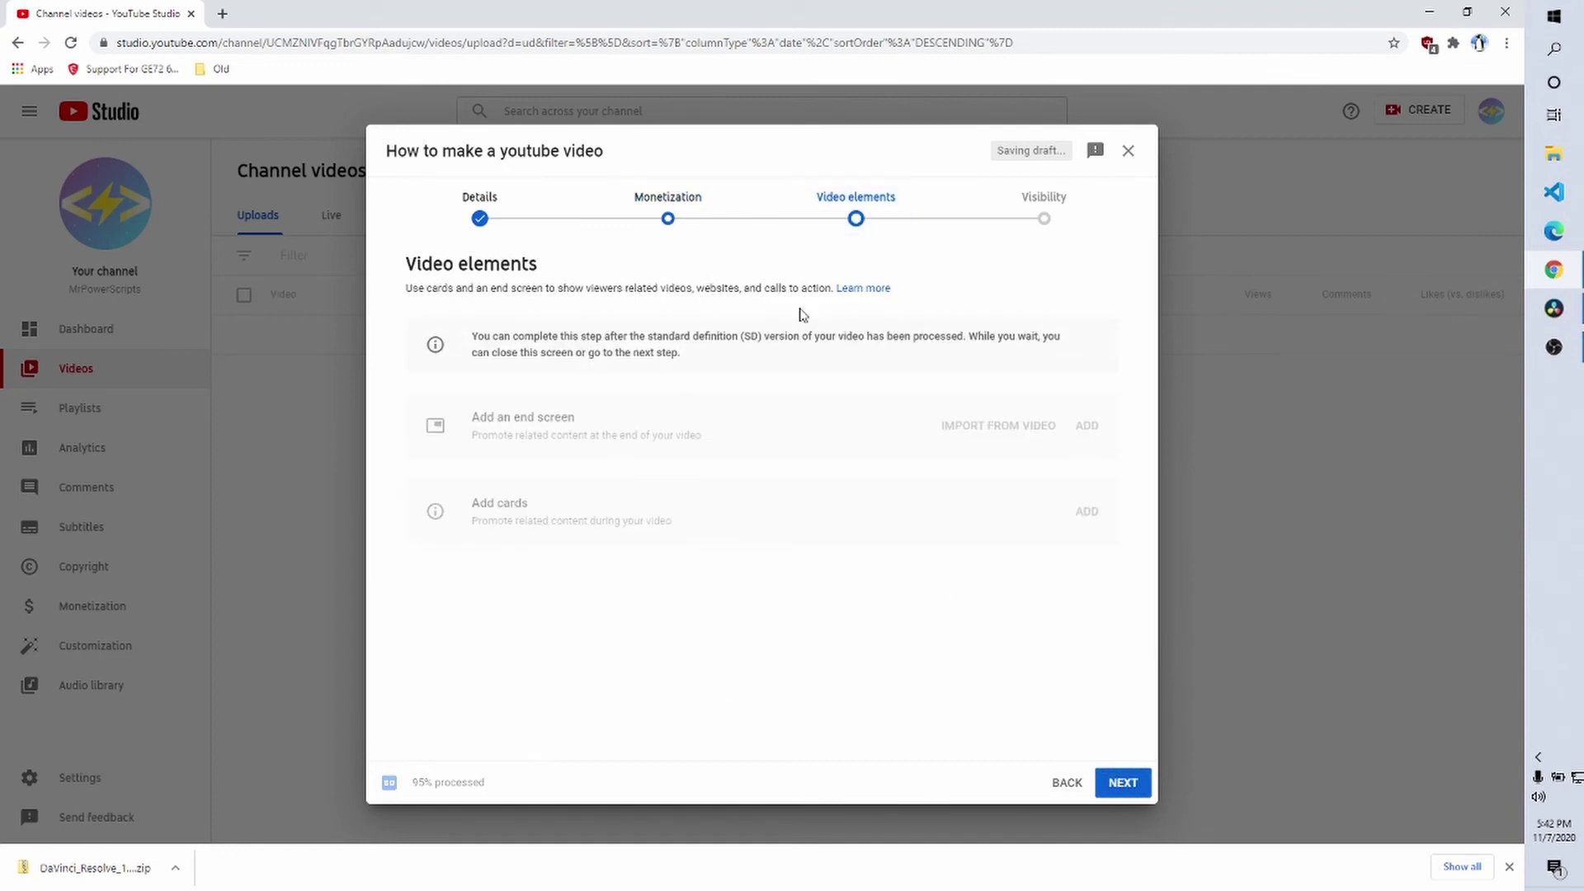
pyautogui.click(1142, 780)
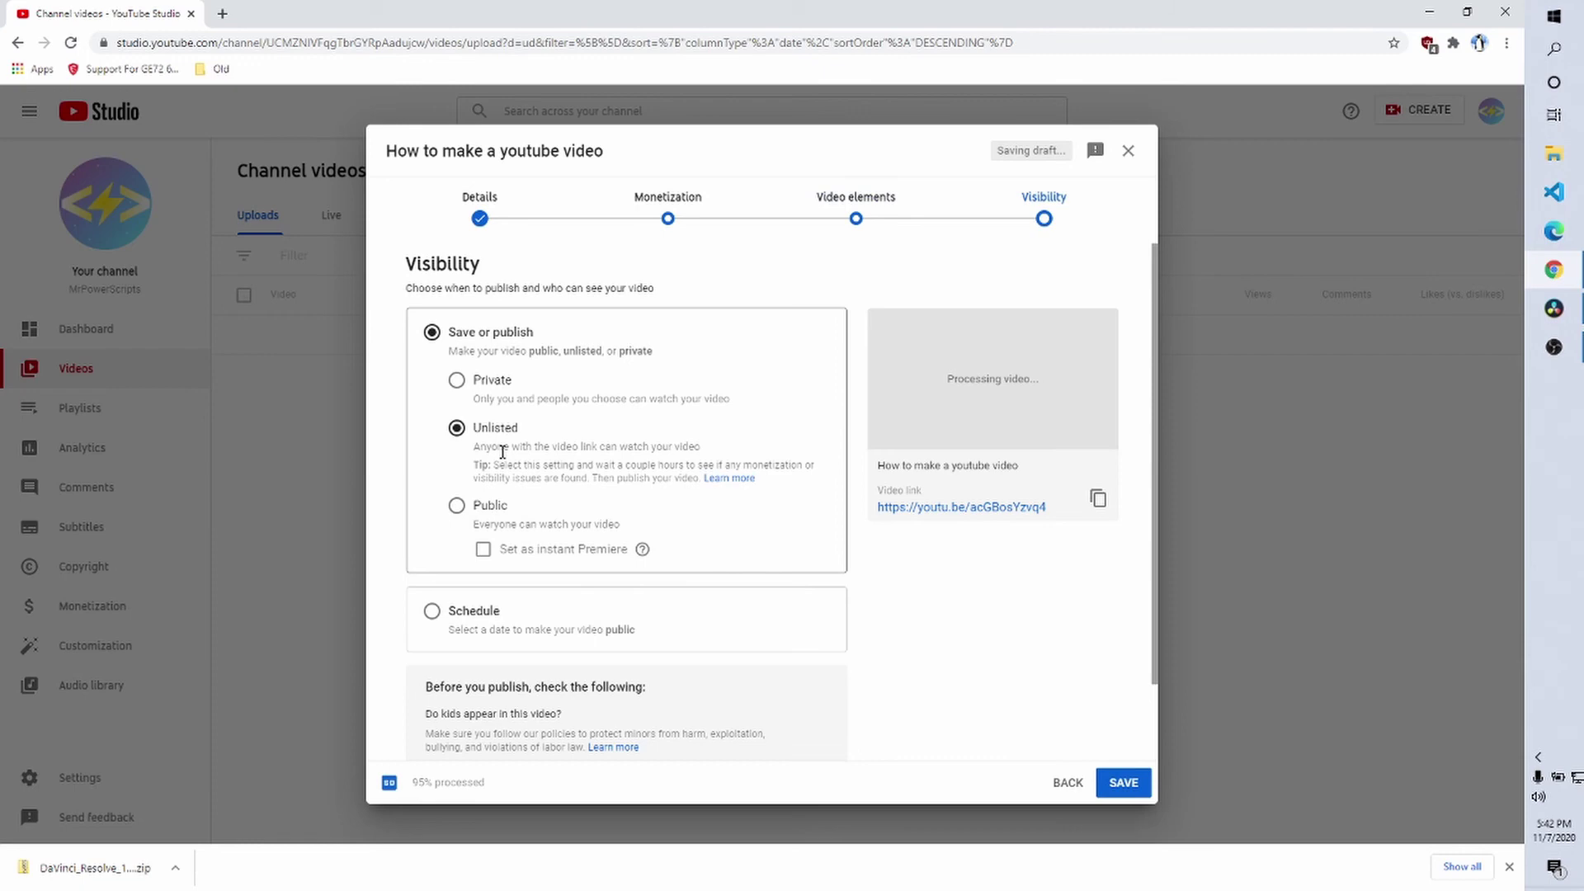
pyautogui.click(1127, 788)
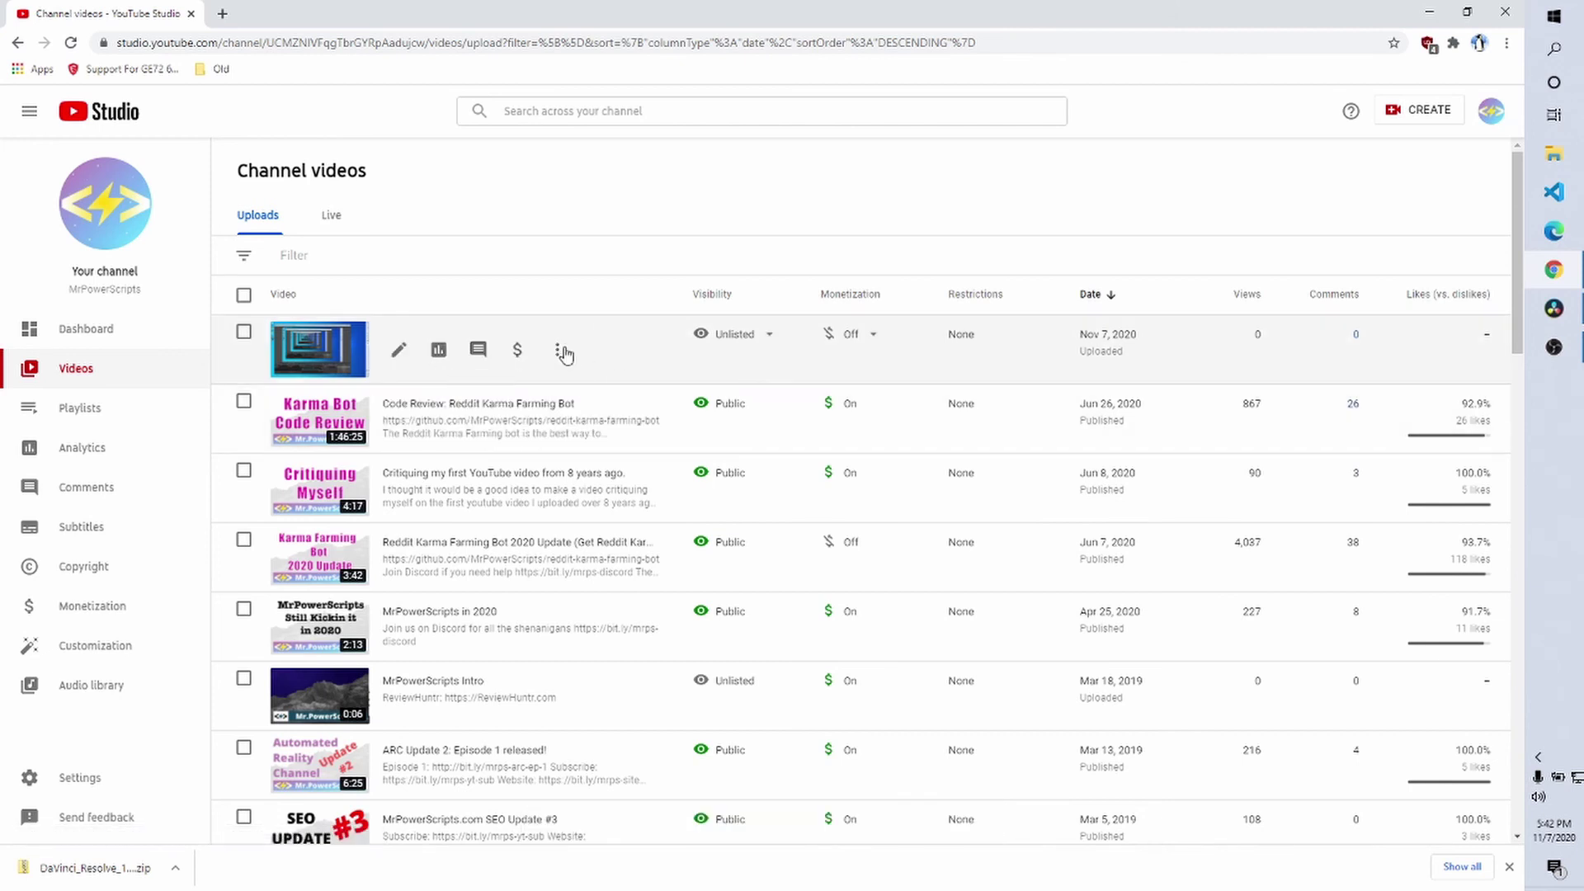
# Open 'How to make a youtube video' on its YouTube watch page and pause it at 0:07.
pyautogui.click(560, 352)
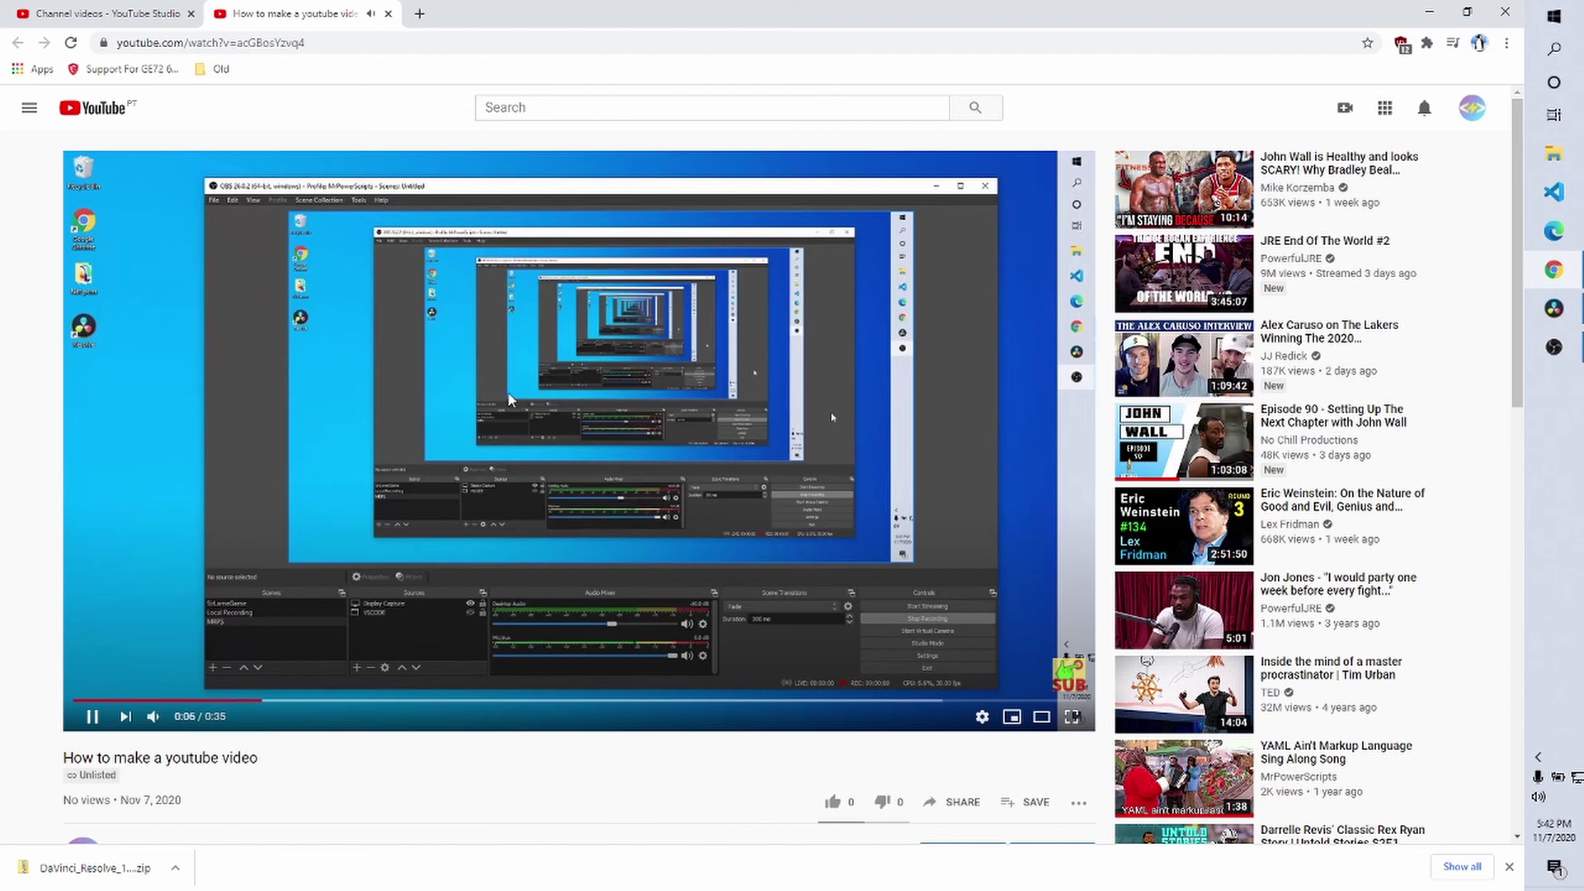
pyautogui.click(831, 417)
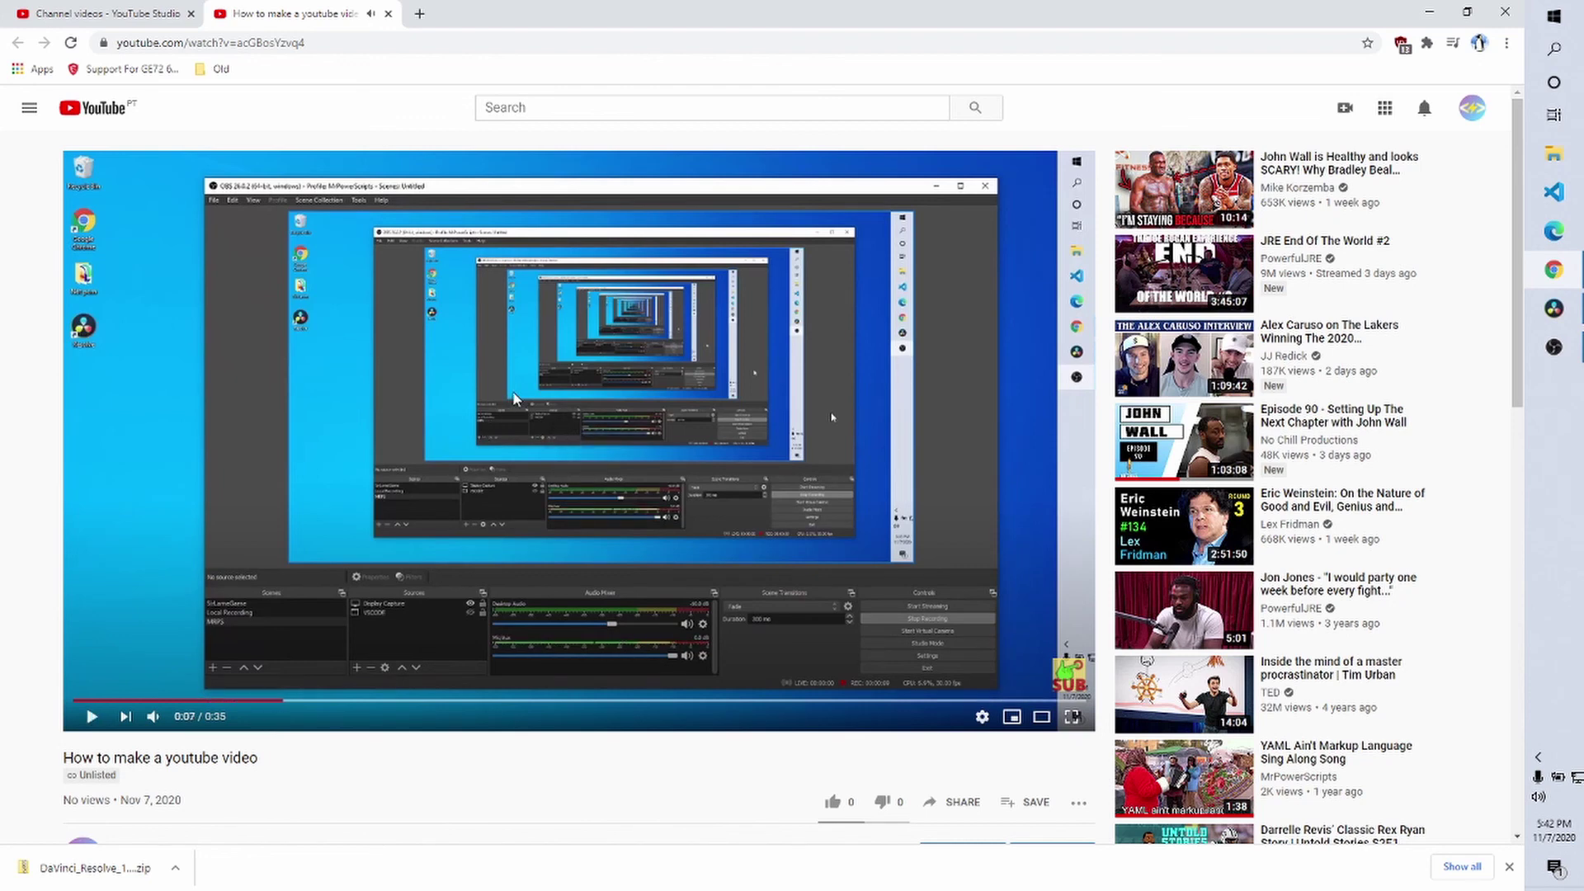